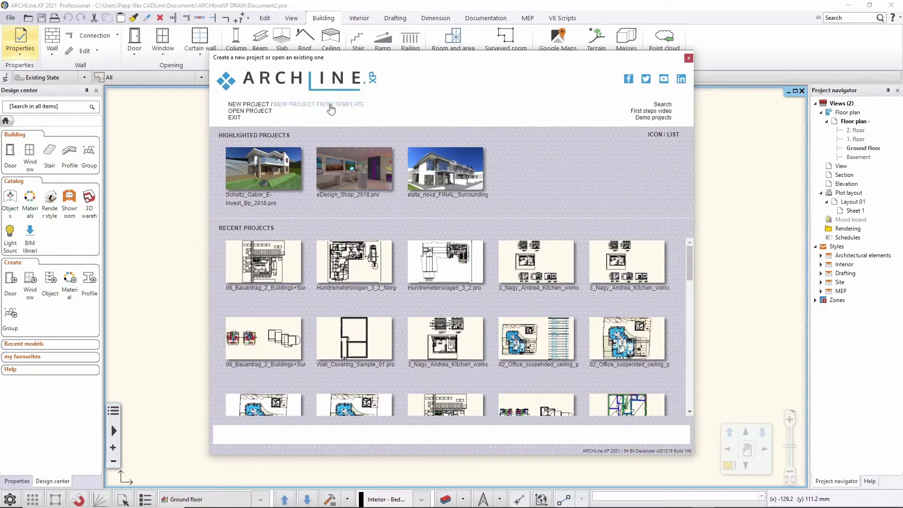
Create a new project from the German_ARCH_Office_Standard.pte template and skip checking the list of imported settings.
left_click(308, 105)
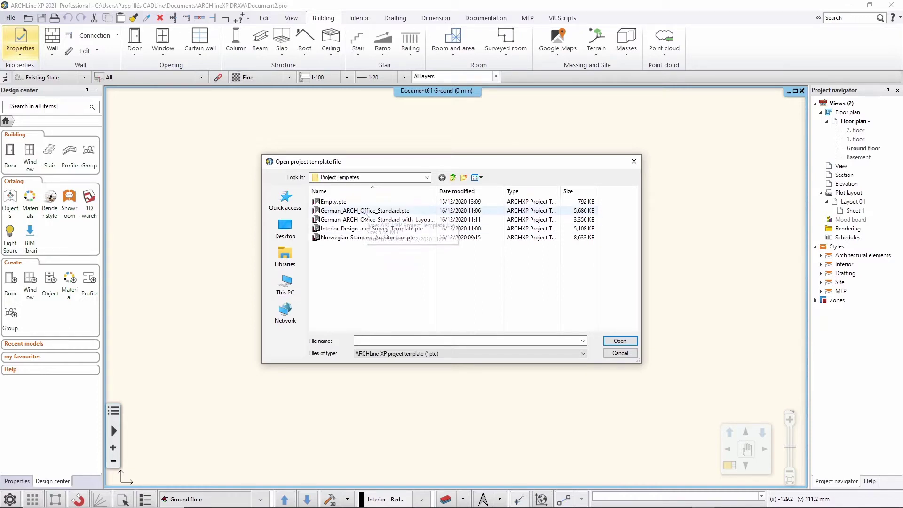
left_click(389, 213)
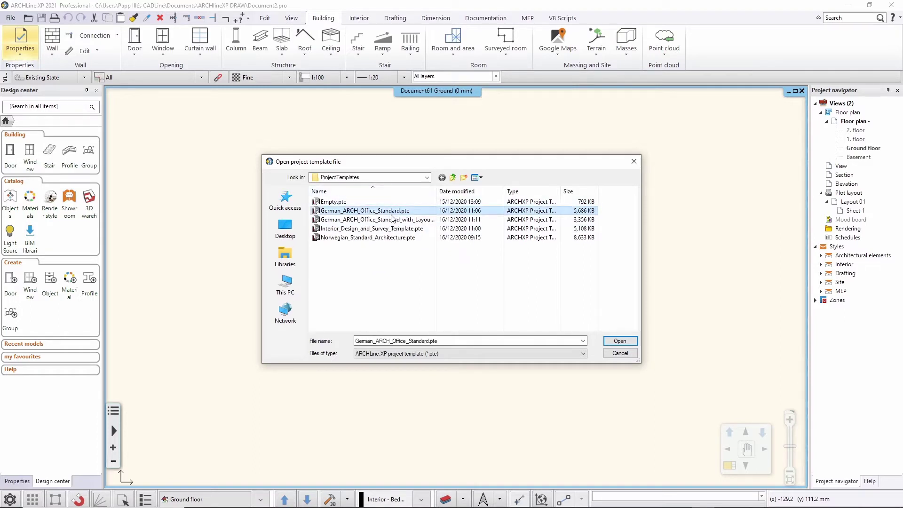
left_click(619, 341)
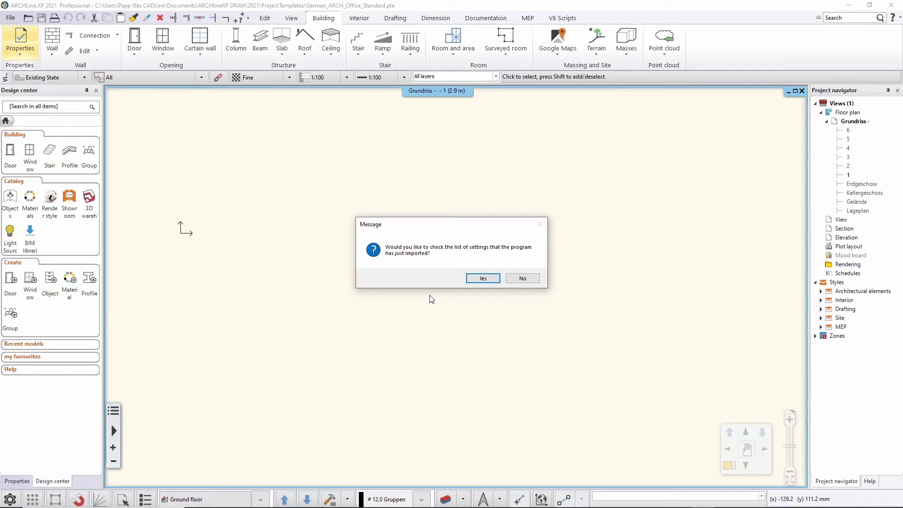
left_click(528, 280)
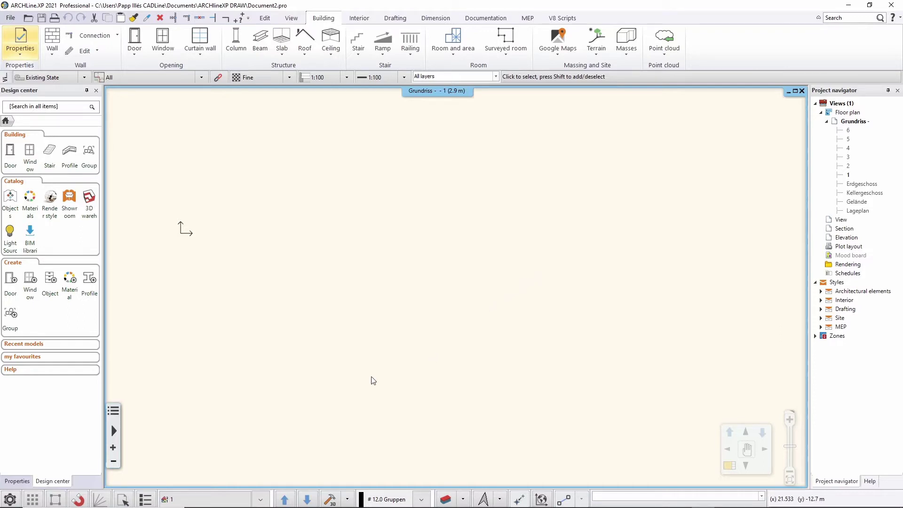
Review the names, elevations and heights of the building levels supplied by the template.
left_click(183, 498)
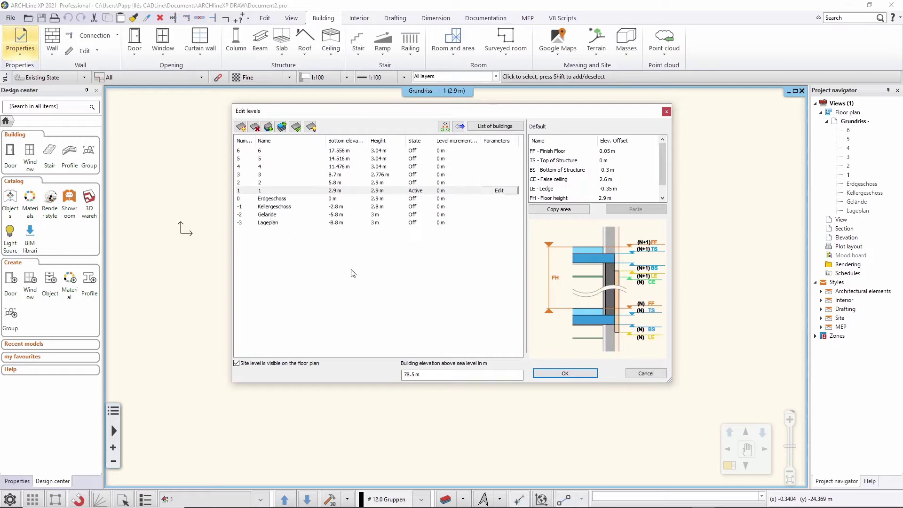
left_click(565, 373)
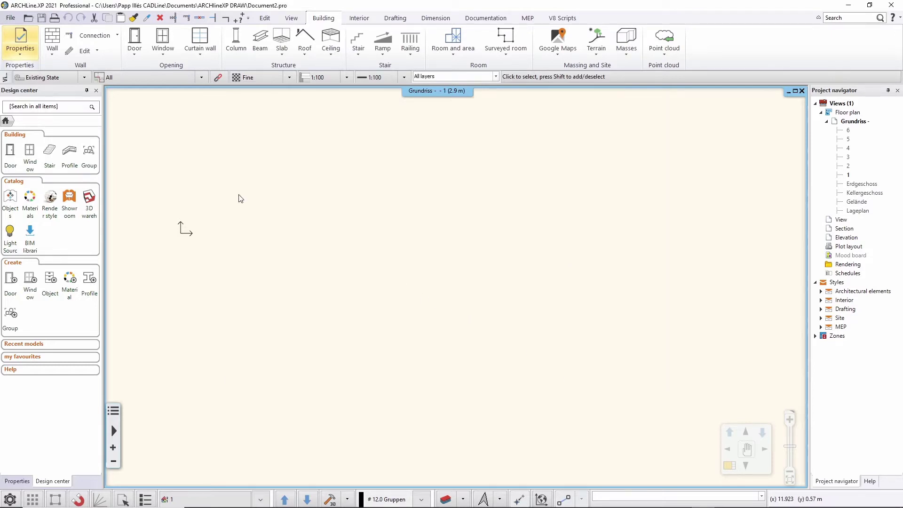
left_click(10, 18)
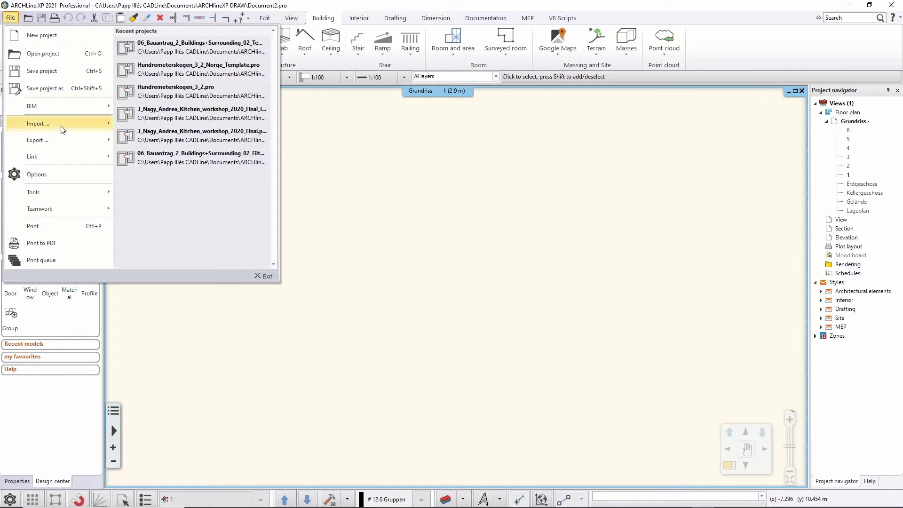
mouse_move(60, 139)
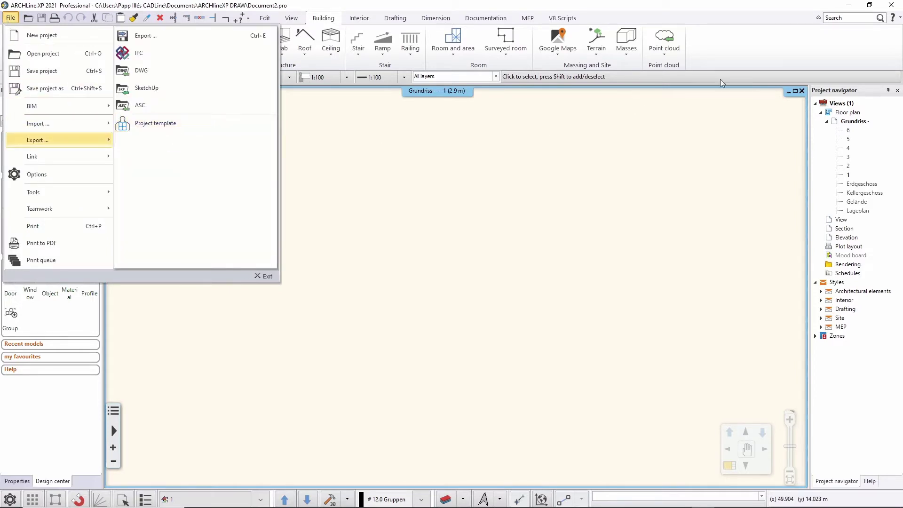
left_click(616, 171)
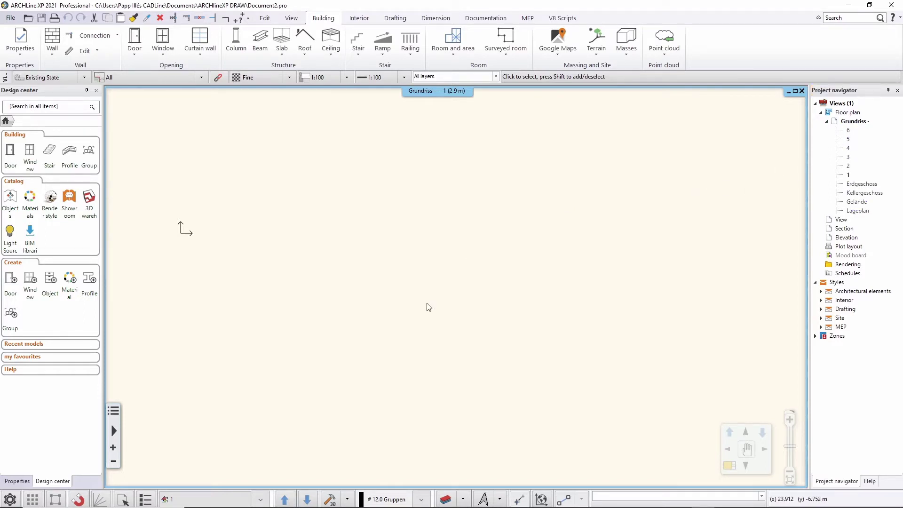
Examine the template's layers in the layer properties, going through the list up to its beginning.
left_click(446, 498)
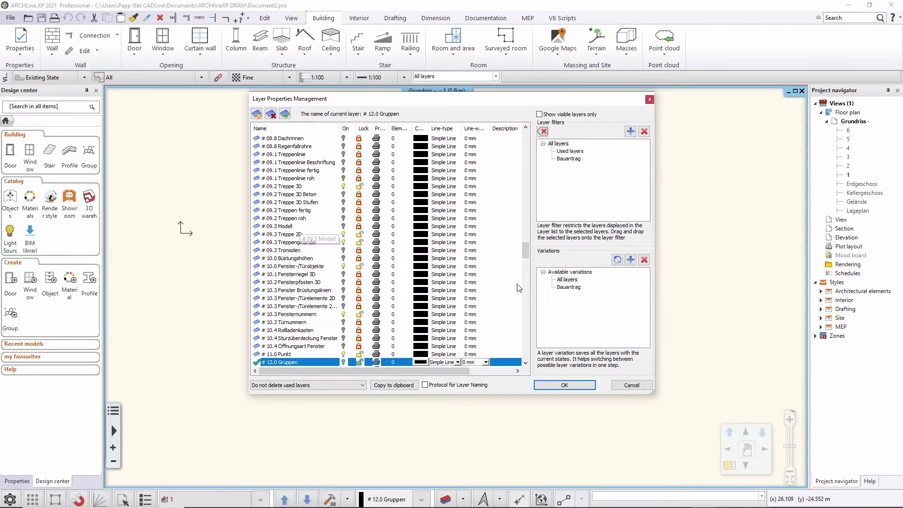
left_click_drag(527, 253, 525, 181)
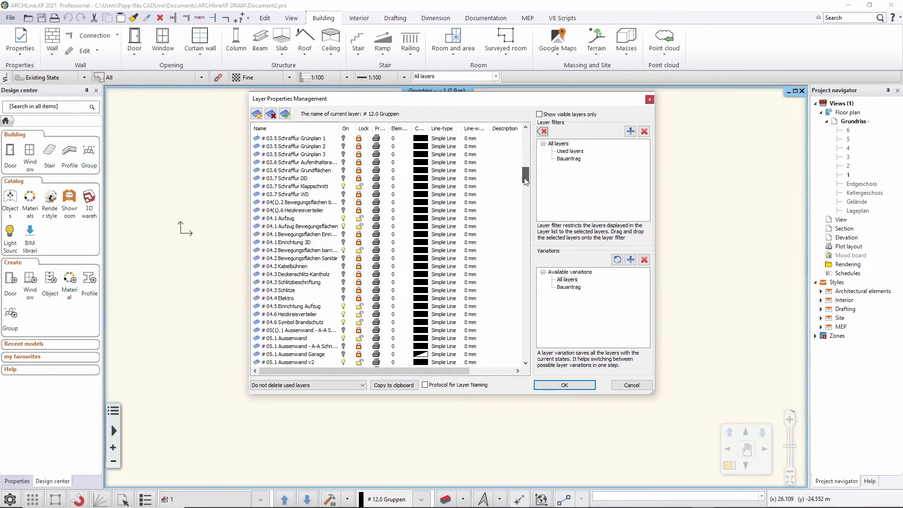
left_click_drag(525, 181, 535, 144)
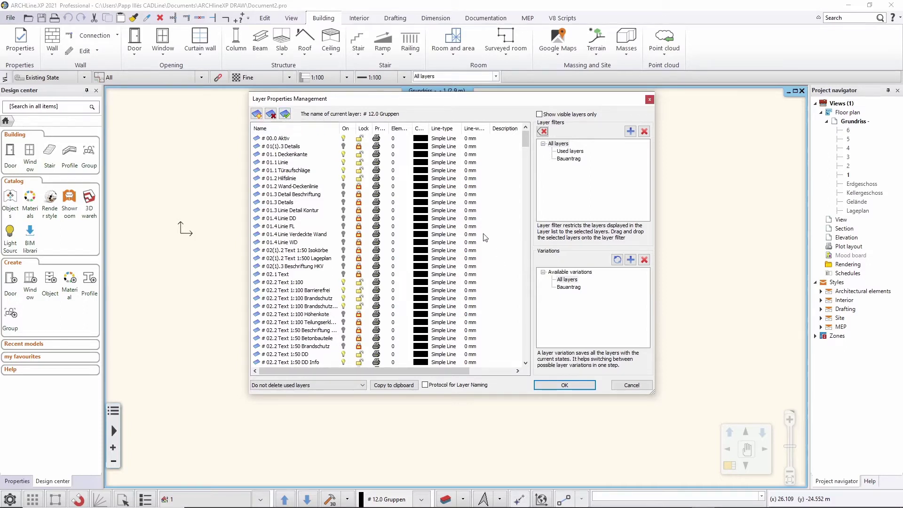
mouse_move(527, 139)
left_mouse_down()
mouse_move(520, 261)
mouse_move(528, 140)
left_mouse_up()
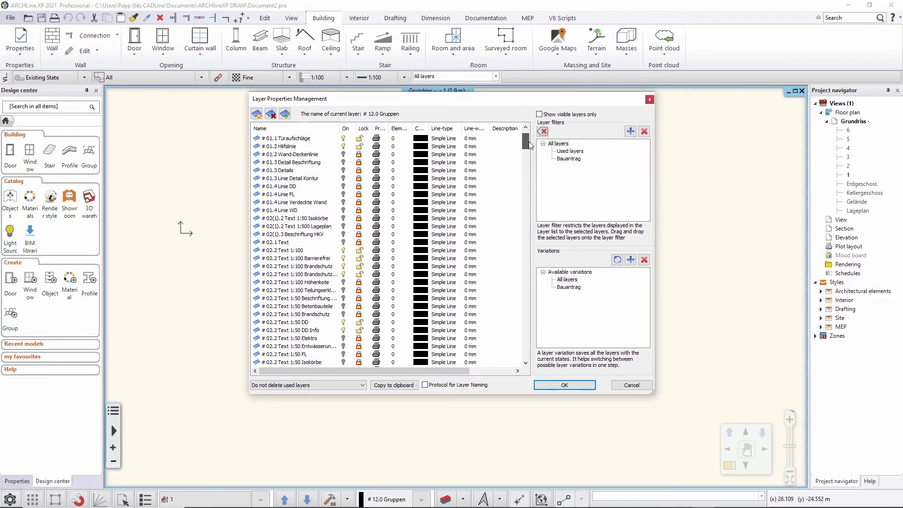
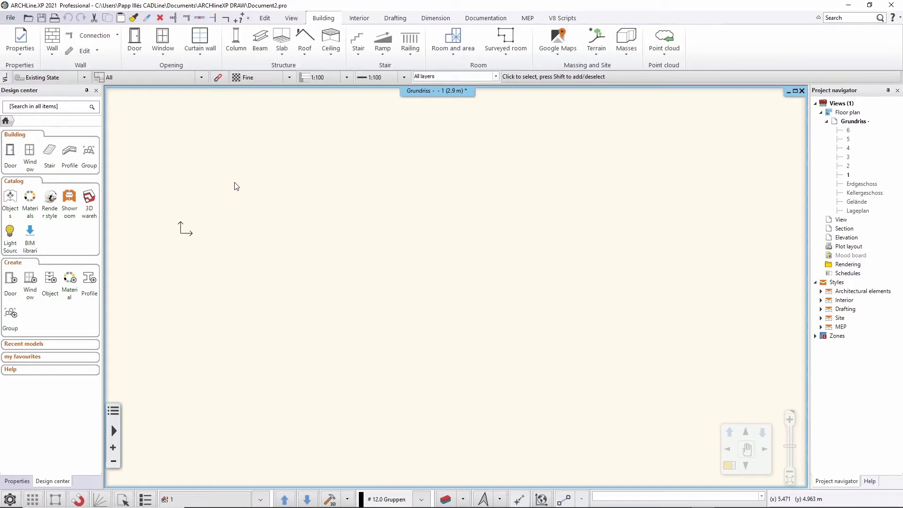
Examine the template's wall styles from the wall properties, including the Holzrahmenbauwand group.
right_click(53, 48)
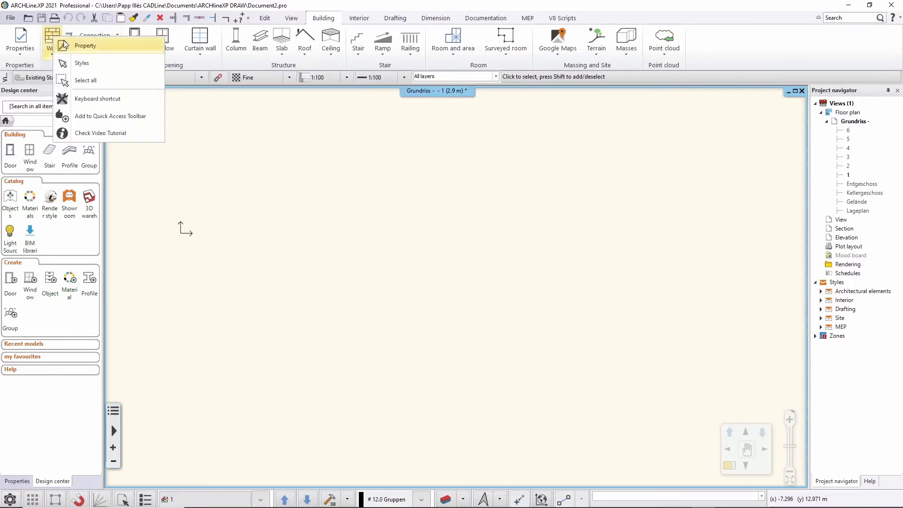
left_click(109, 46)
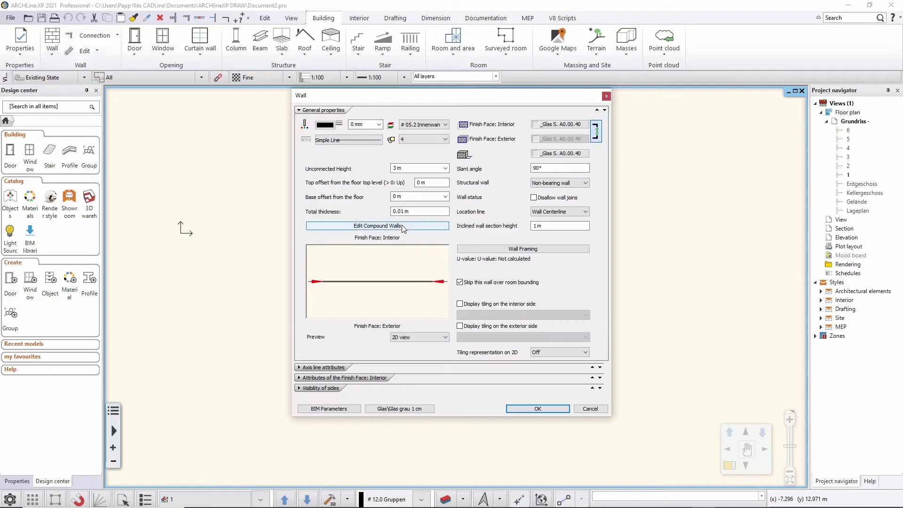
left_click(418, 409)
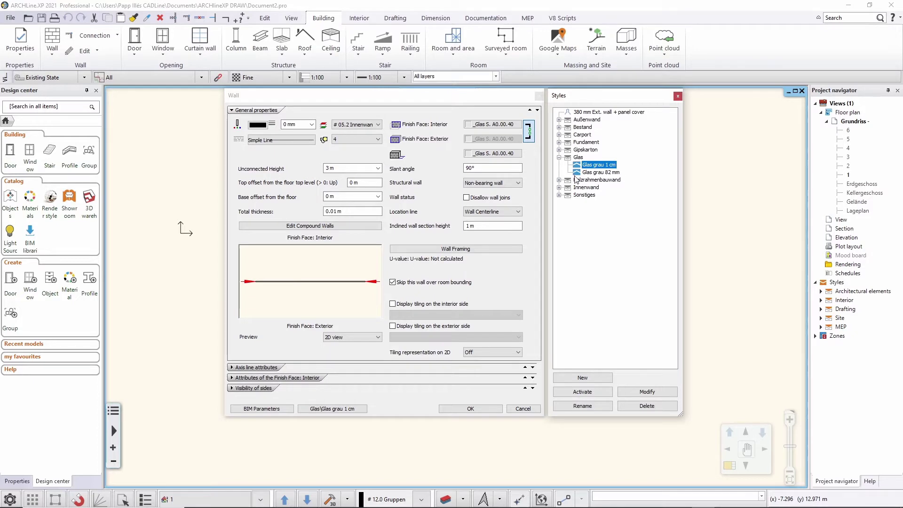
left_click(559, 179)
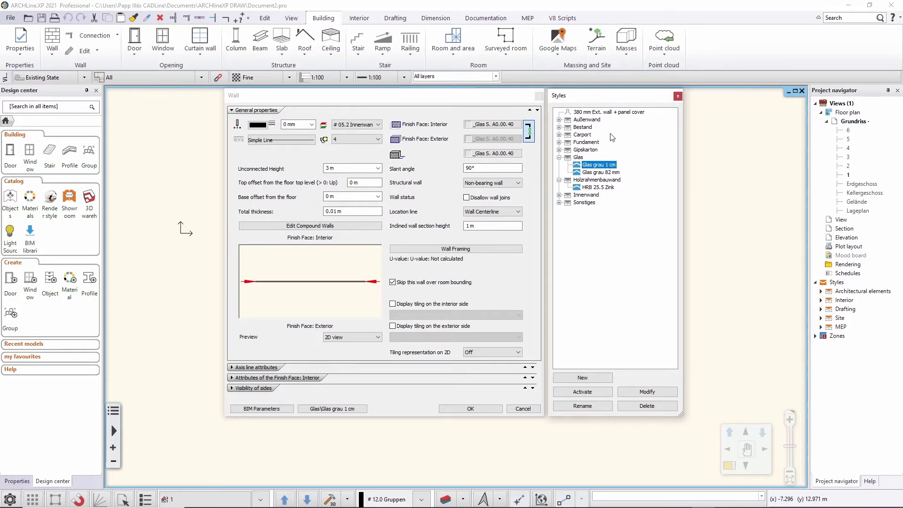
left_click(678, 96)
left_click(538, 96)
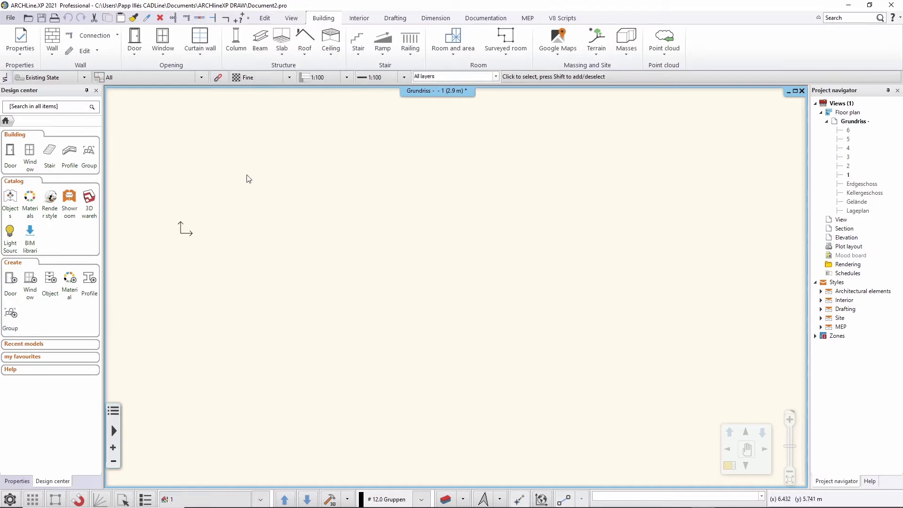
left_click(10, 19)
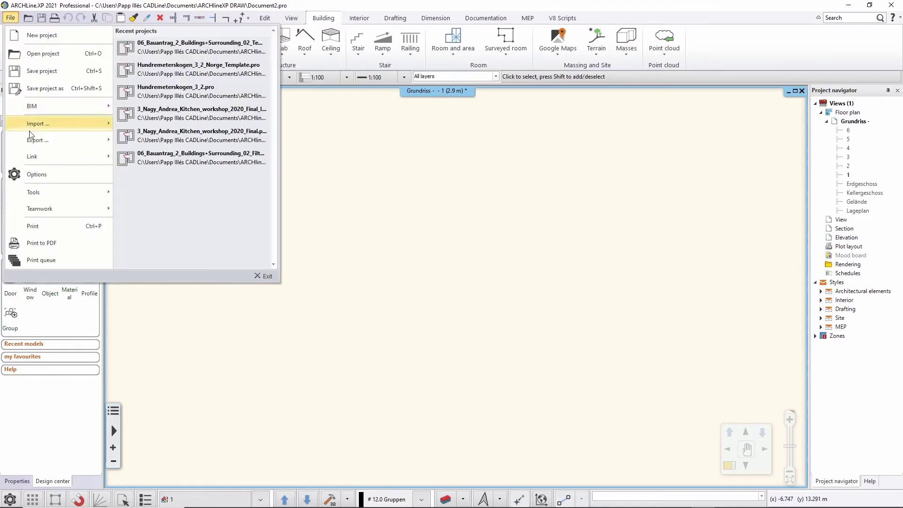
mouse_move(31, 141)
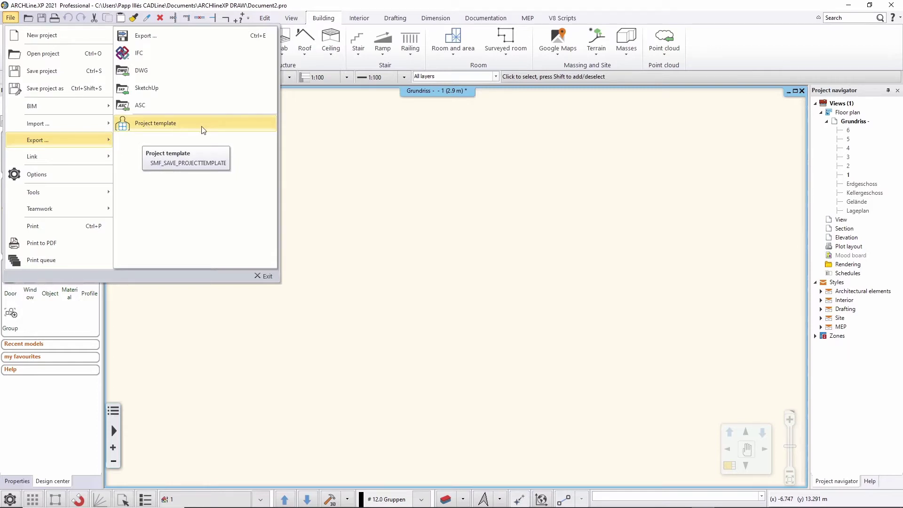
left_click(751, 67)
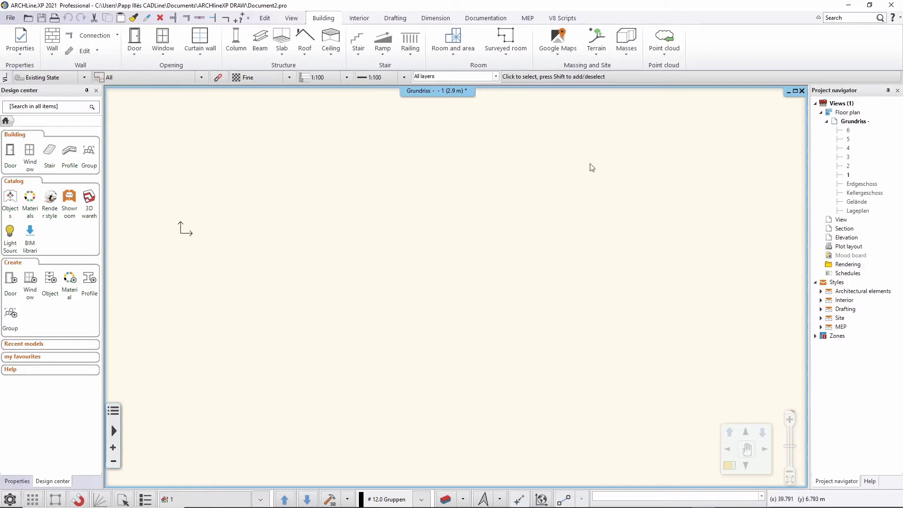
Prepare a landscape ISO A1 594x841 mm plot layout with the German1 plot stamp.
left_click(473, 21)
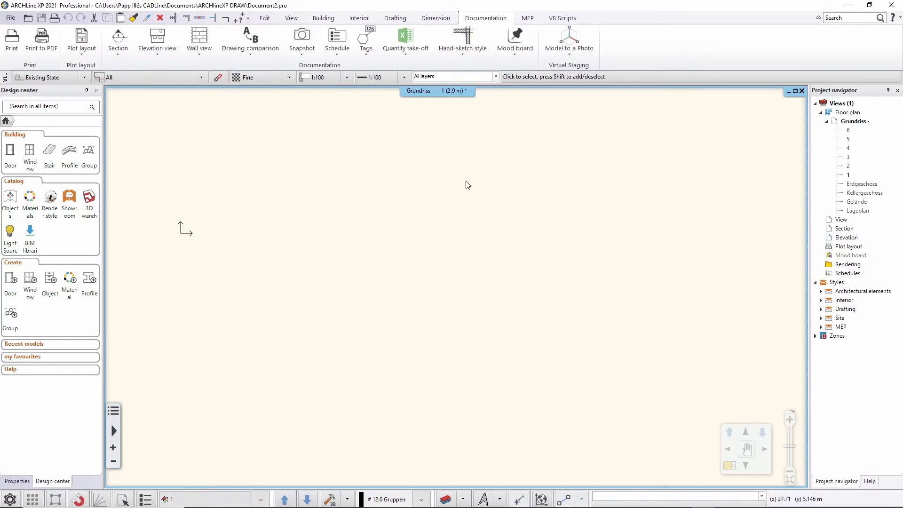
left_click(82, 44)
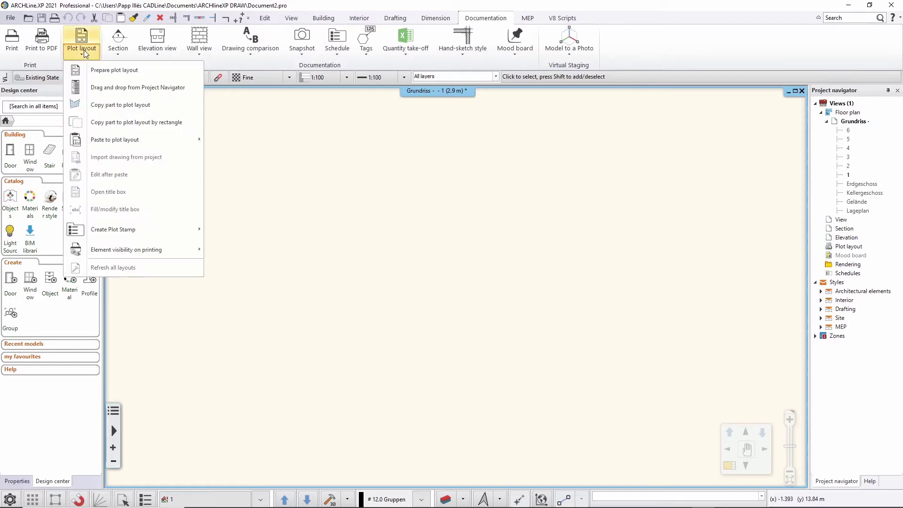
left_click(114, 70)
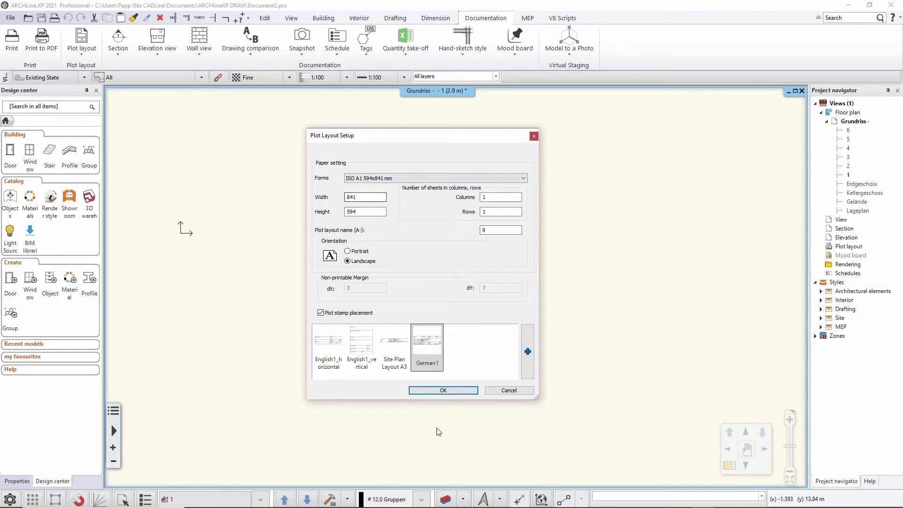
left_click(452, 393)
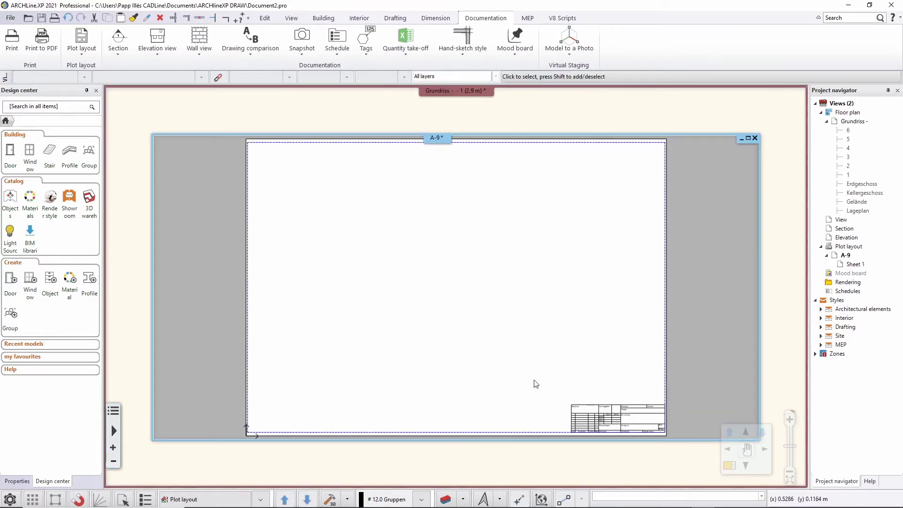
Rename the new plot layout as Layouts.
right_click(438, 138)
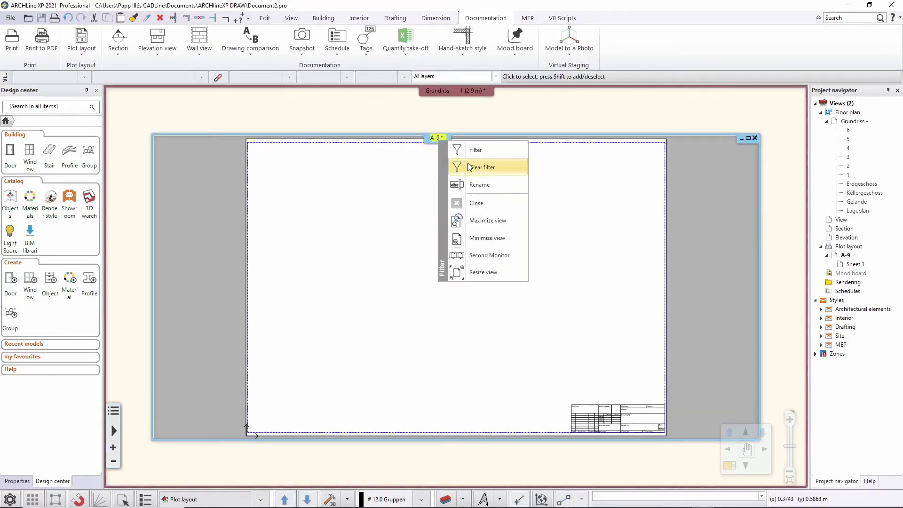
left_click(474, 184)
type("Lay")
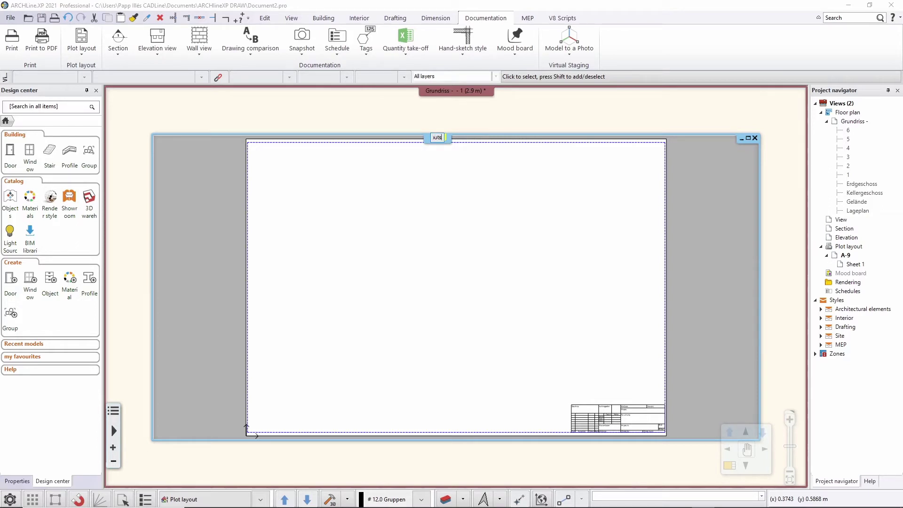
type("outs")
key("Return")
scroll(450, 281, "down", 2)
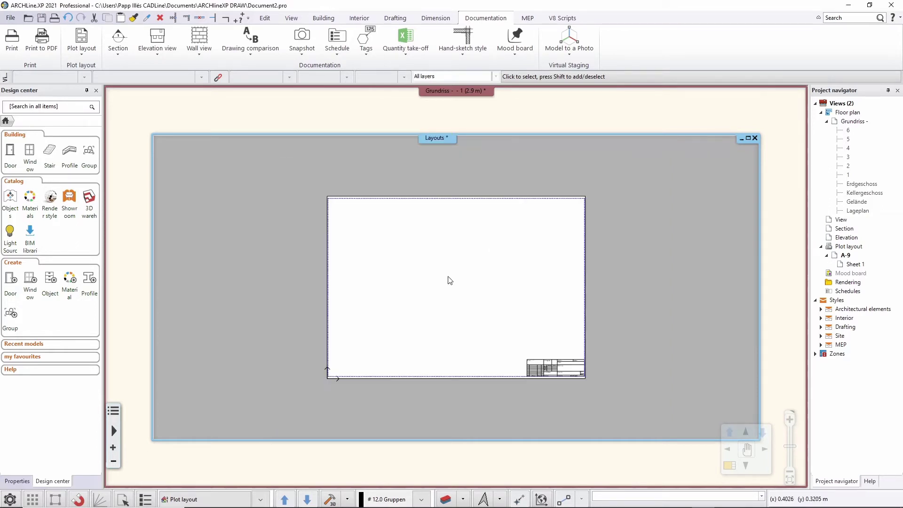
Arrange the Grundriss floor plan side by side with the plot layout and make Erdgeschoss the active level.
left_click(334, 115)
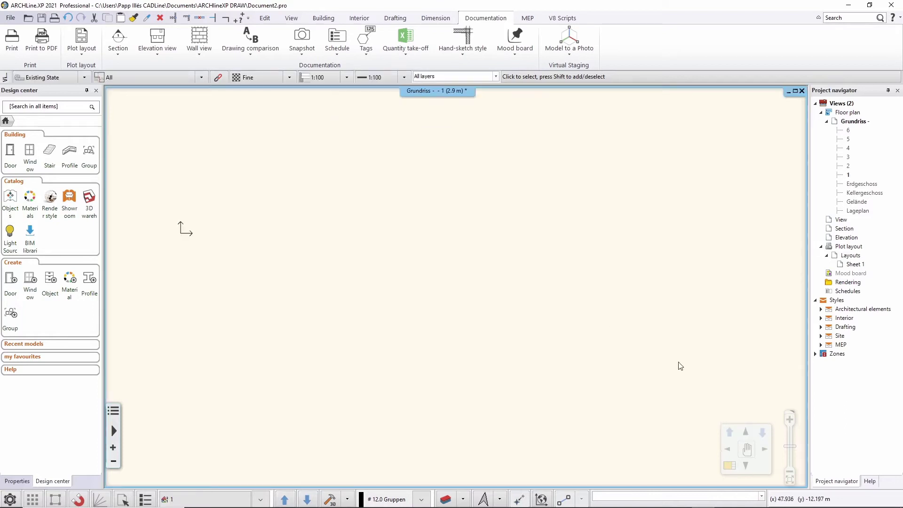
left_click(730, 465)
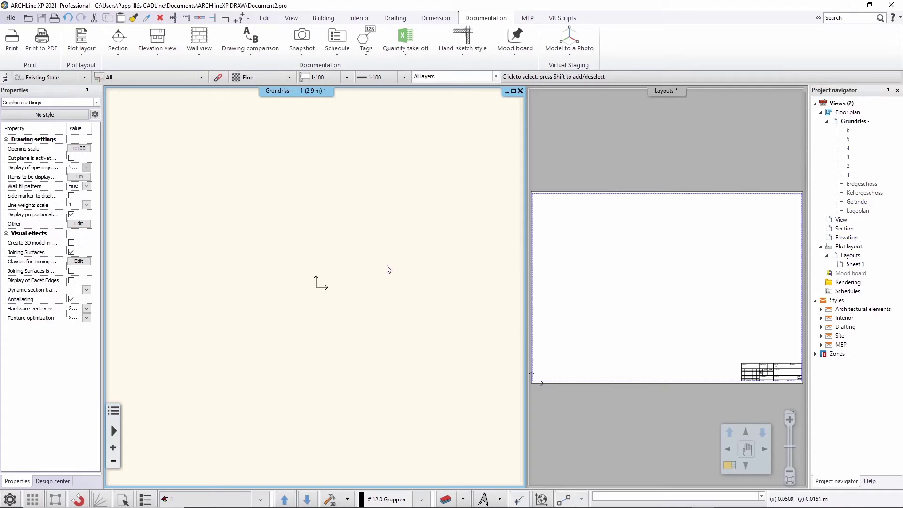
double_click(864, 187)
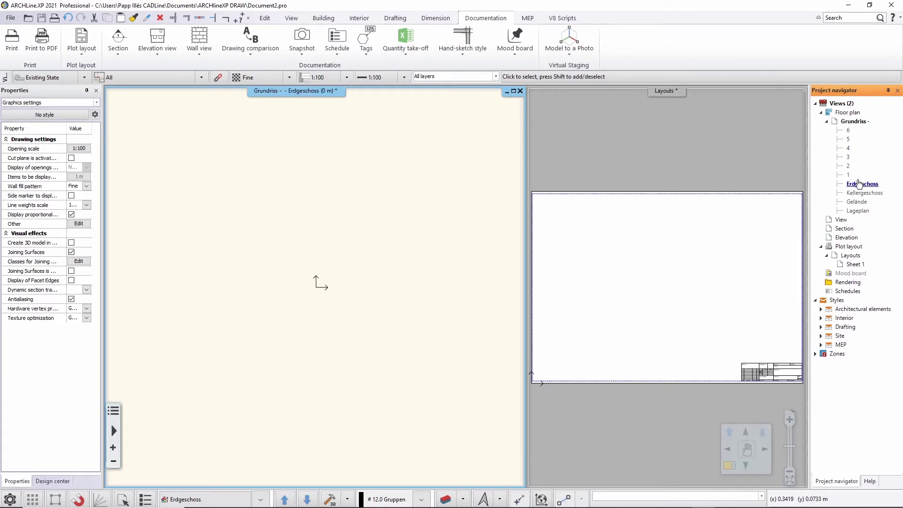
double_click(853, 175)
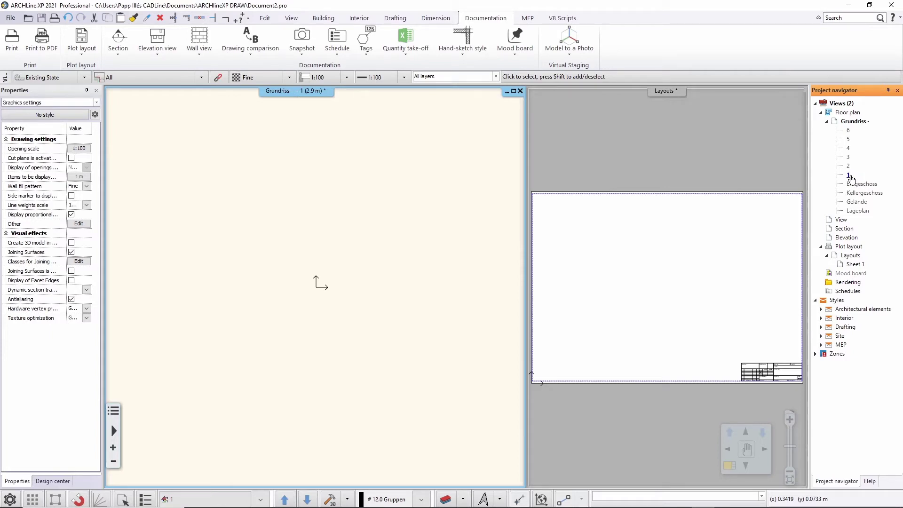
double_click(860, 184)
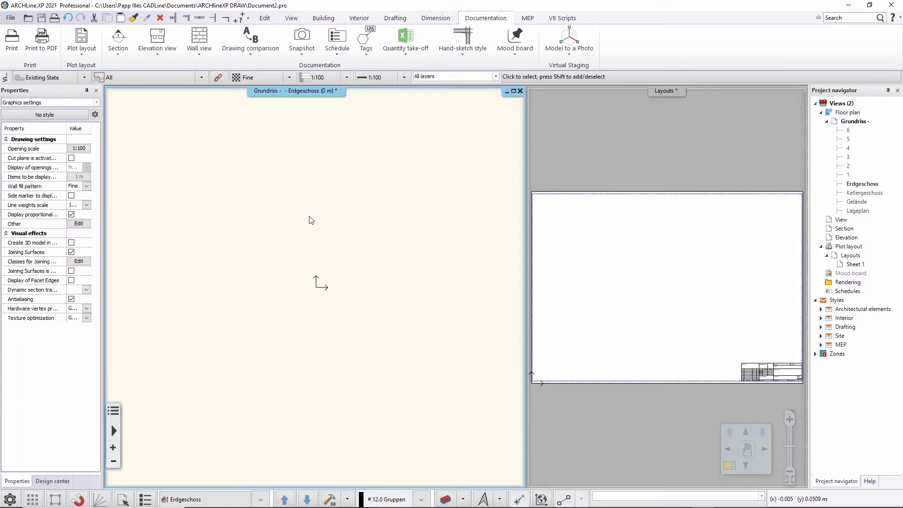
Export the project as a project template, overwriting German_ARCH_Office_Standard_with_Layout.pte in the ProjectTemplates folder.
left_click(10, 19)
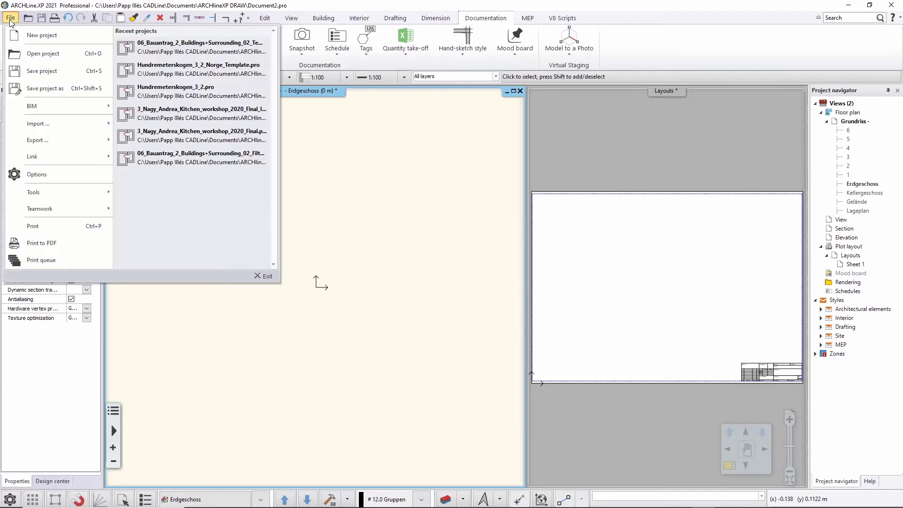
mouse_move(62, 139)
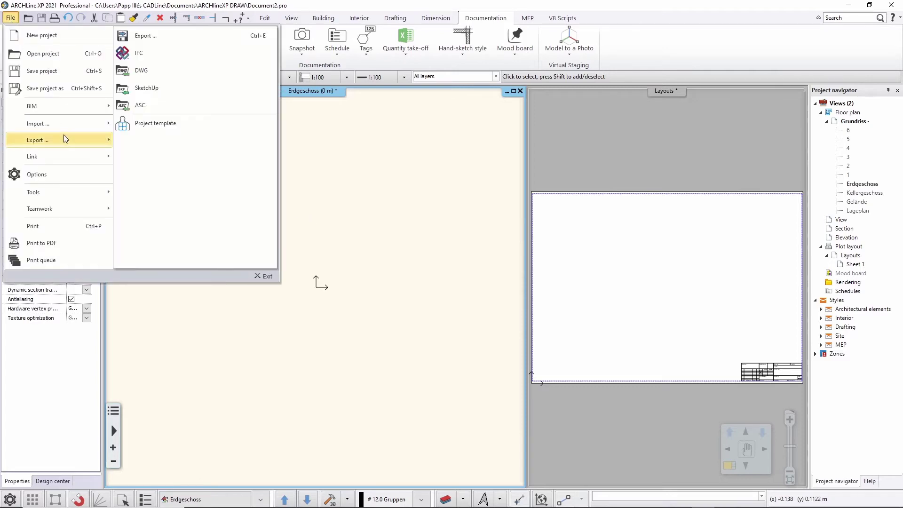
left_click(177, 123)
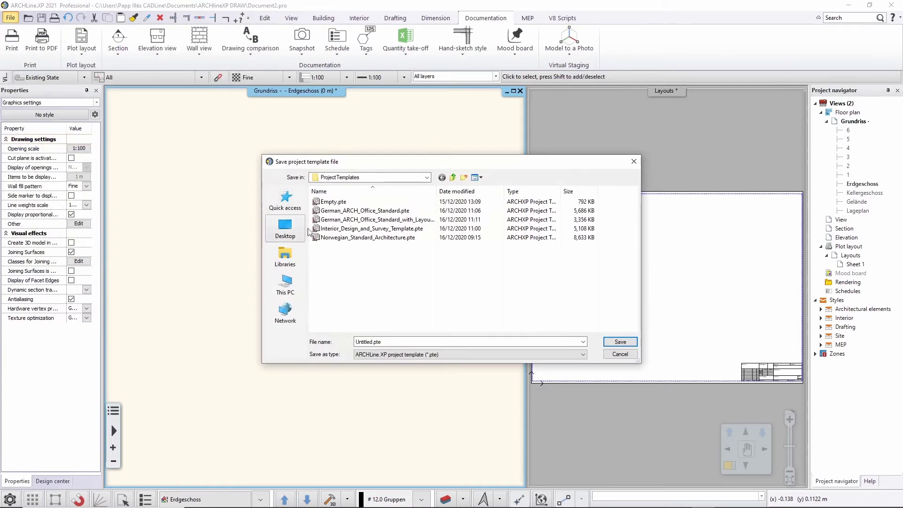
left_click(369, 220)
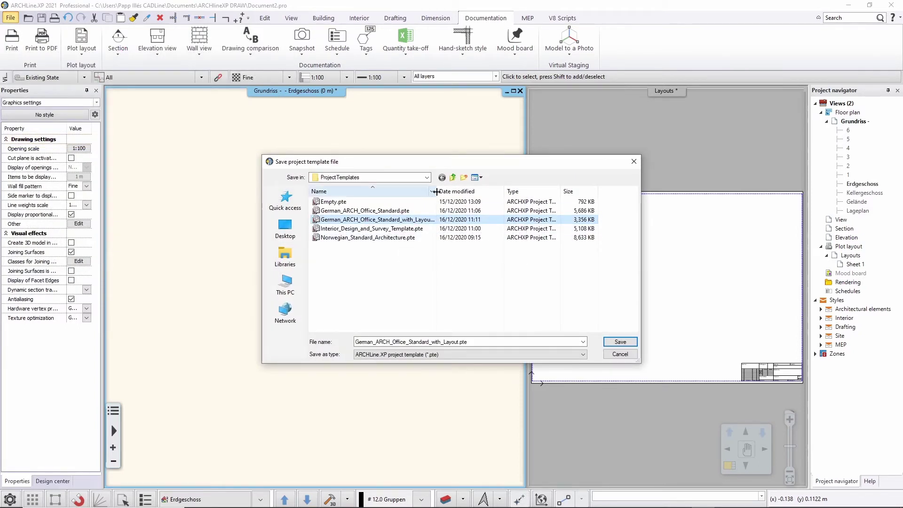
left_click_drag(437, 192, 467, 192)
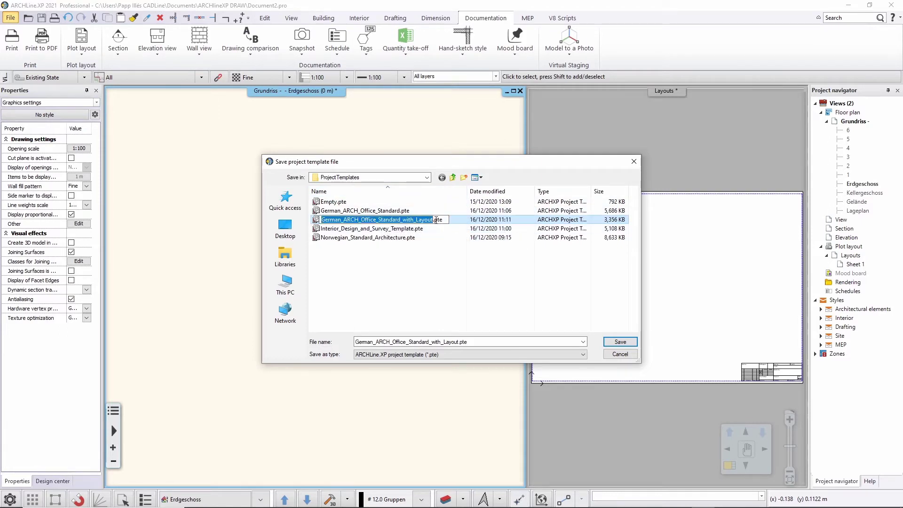
left_click(432, 228)
left_click(429, 221)
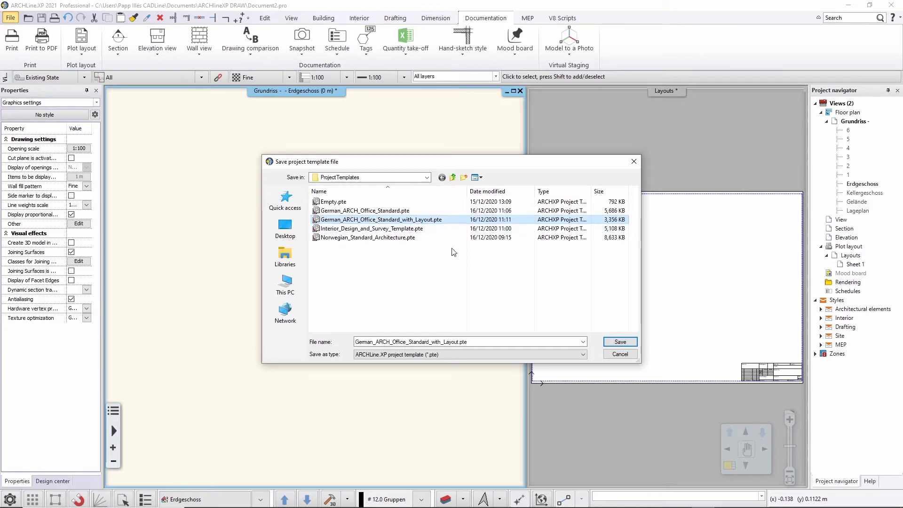
left_click(623, 345)
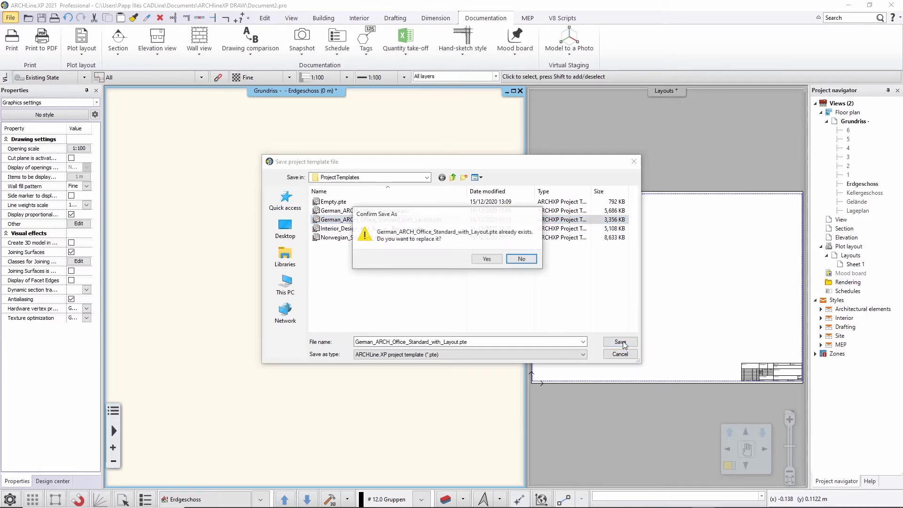
left_click(520, 259)
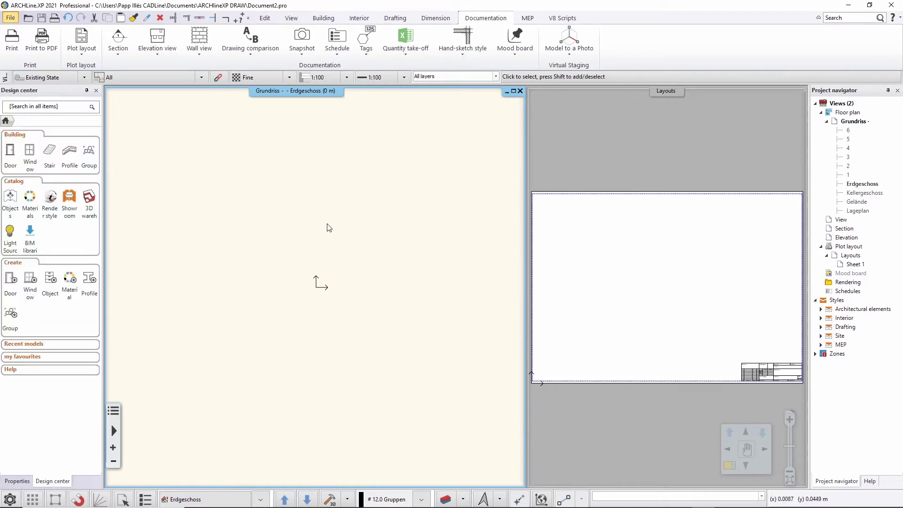
Create a new project from the German_ARCH_Office_Standard_with_Layout.pte template without saving the current one, and skip the imported settings check.
left_click(11, 18)
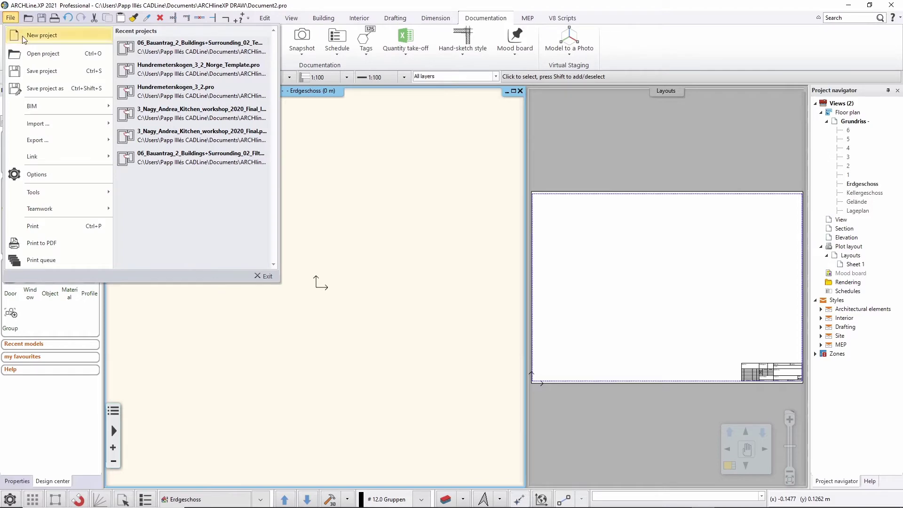
left_click(42, 36)
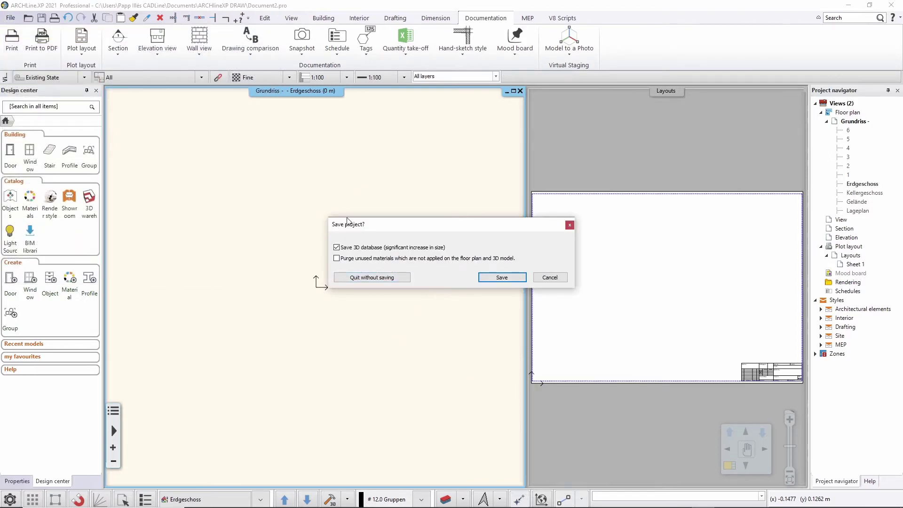
left_click(385, 279)
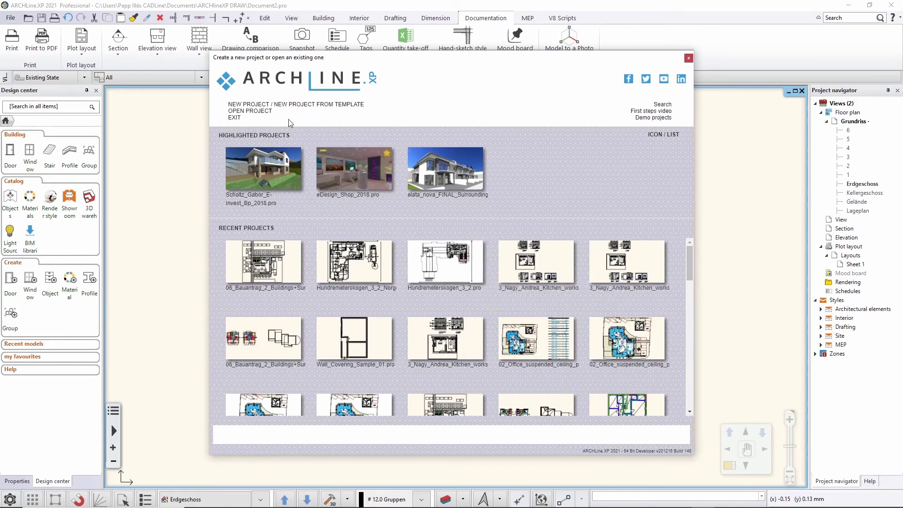
left_click(323, 108)
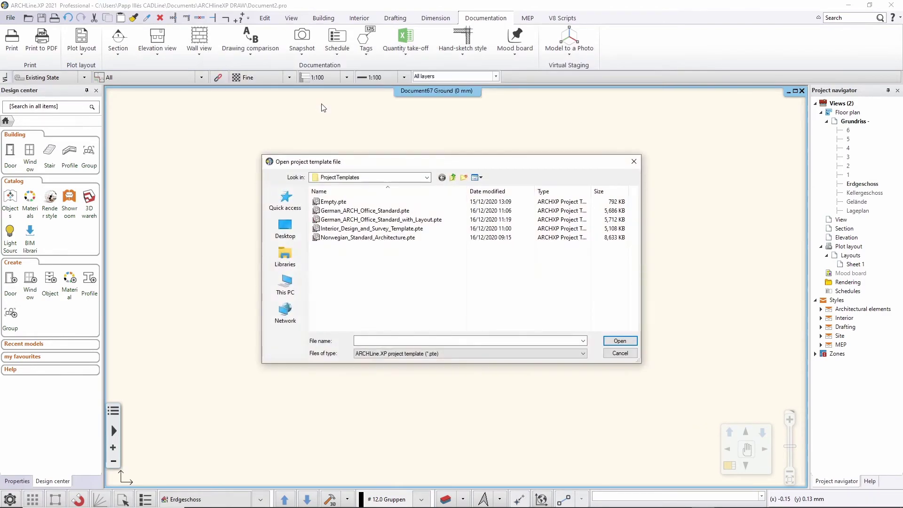
left_click(410, 222)
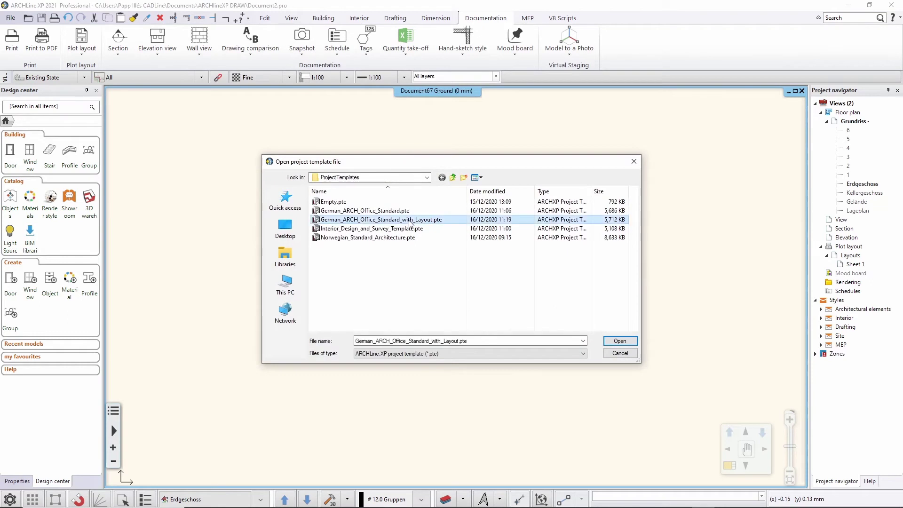
left_click(617, 341)
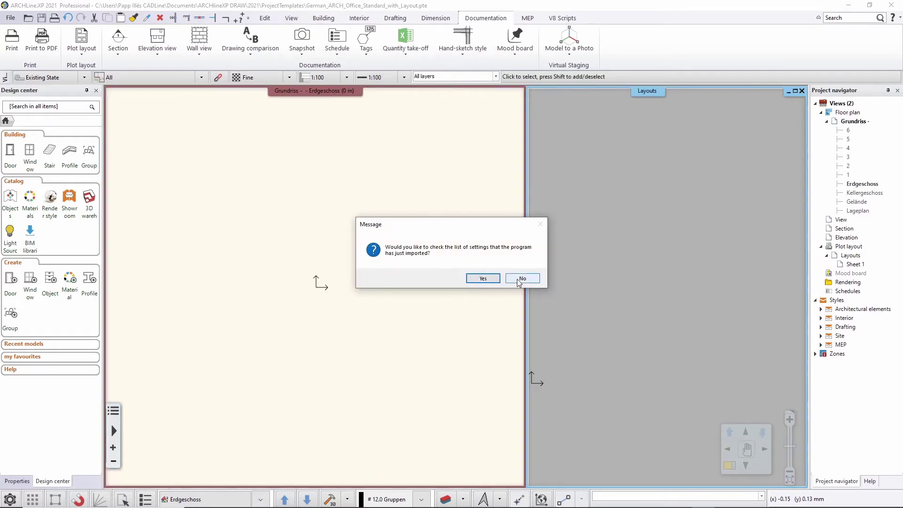
left_click(521, 278)
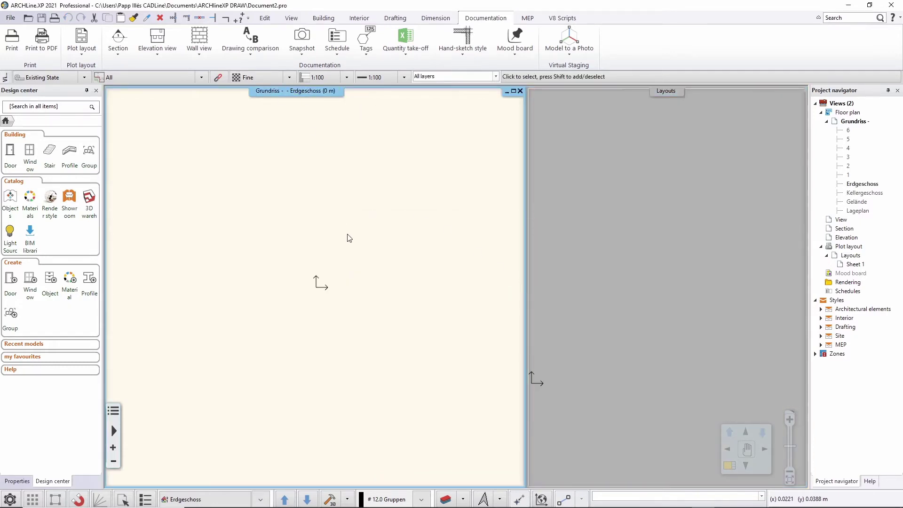
Review the new project's layer list, layer filters and variations without changing them.
left_click(446, 499)
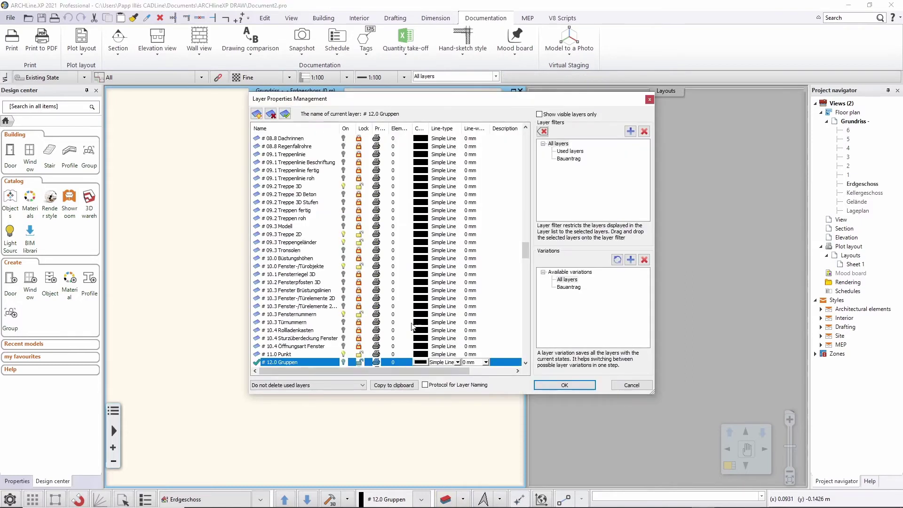
left_click(630, 385)
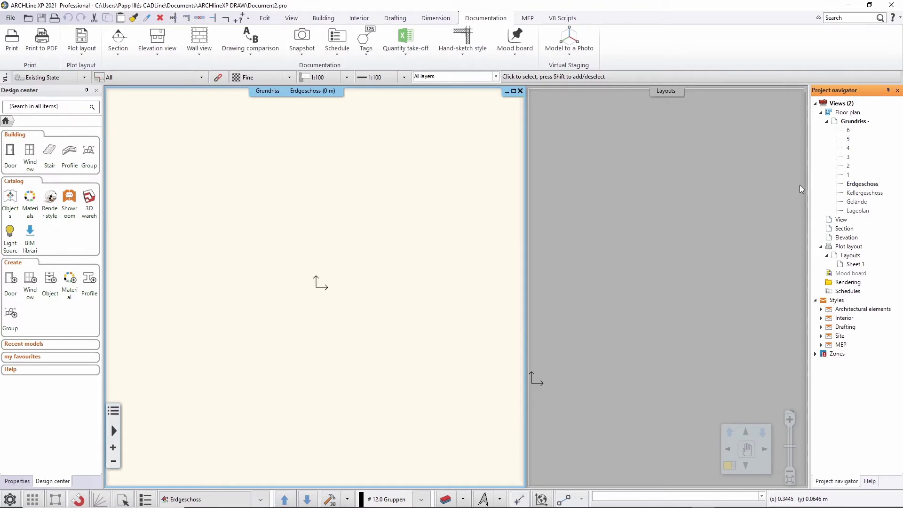
left_click(657, 180)
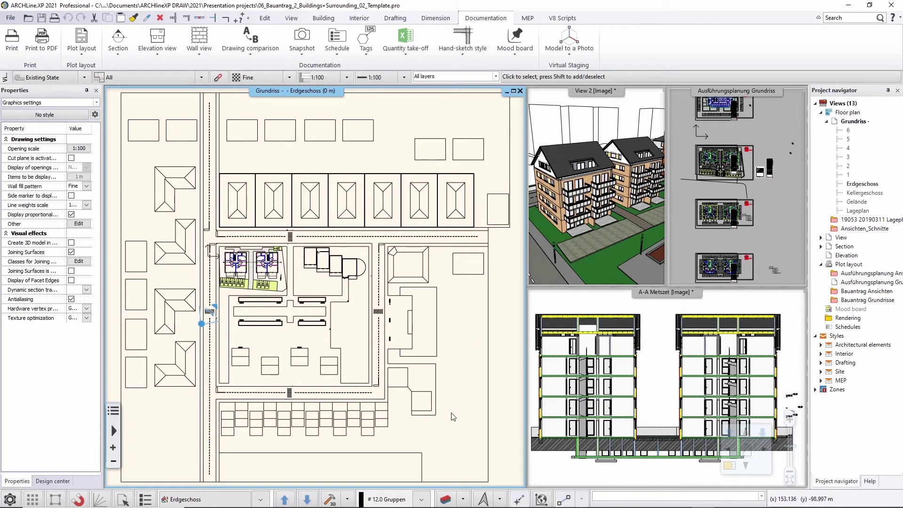
Examine the layer properties of the Bauantrag project and inspect the building walls and surrounding site on the Erdgeschoss floor plan.
left_click(449, 503)
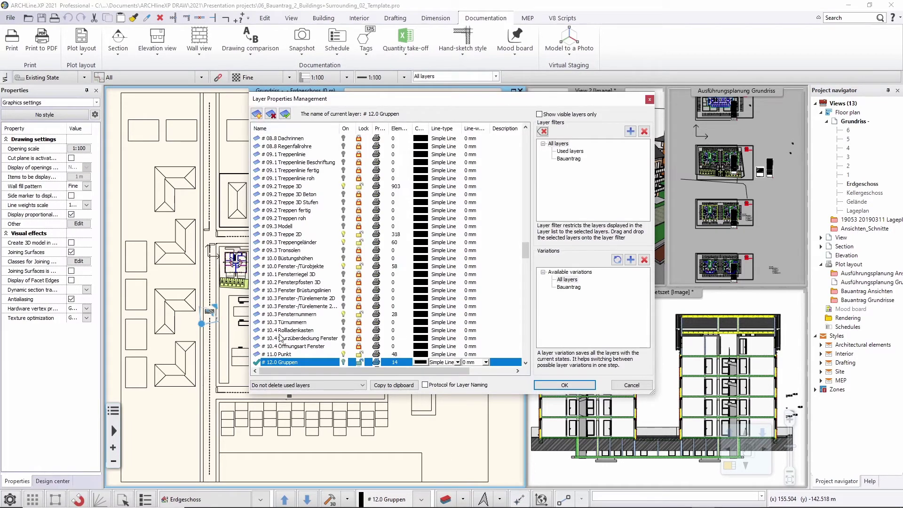
left_click(621, 387)
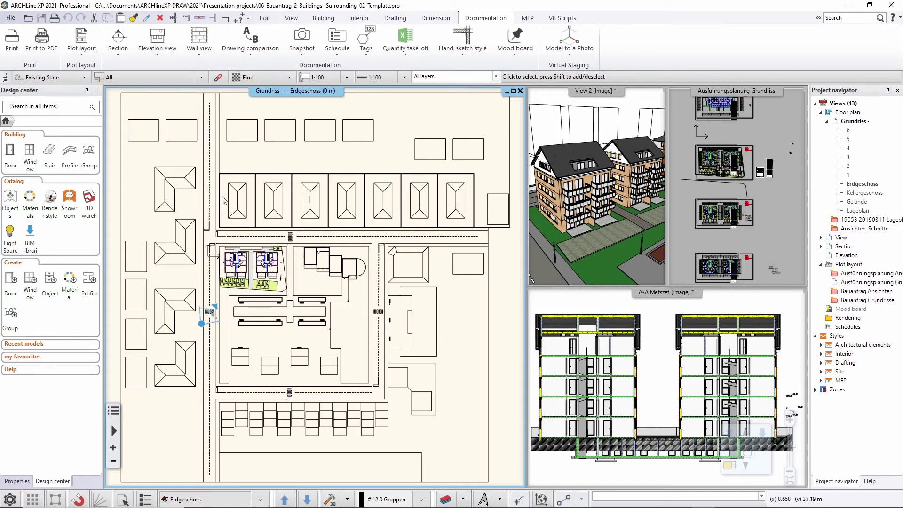
scroll(235, 262, "up", 5)
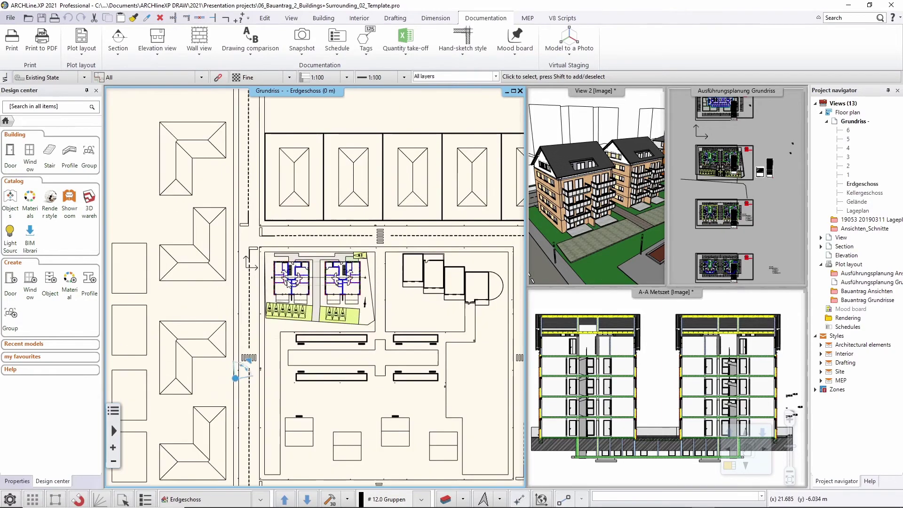
scroll(303, 276, "up", 5)
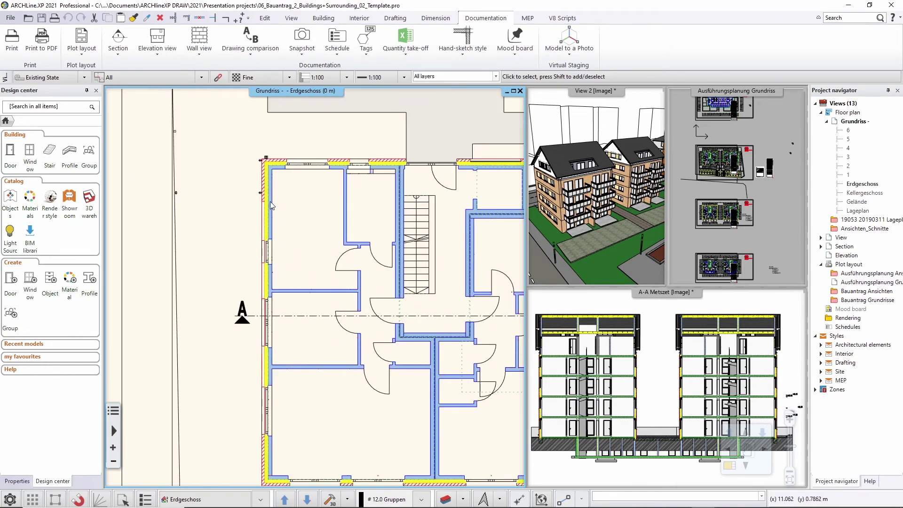
scroll(280, 239, "up", 2)
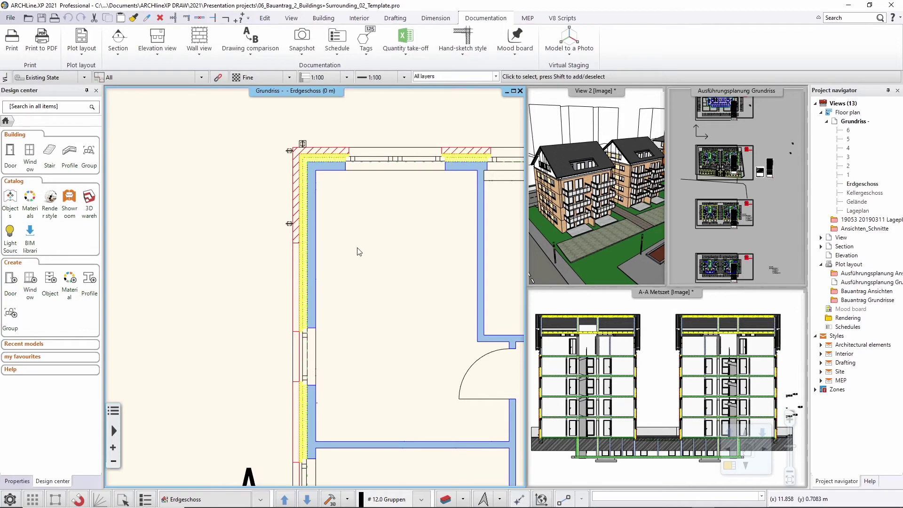
scroll(357, 252, "down", 6)
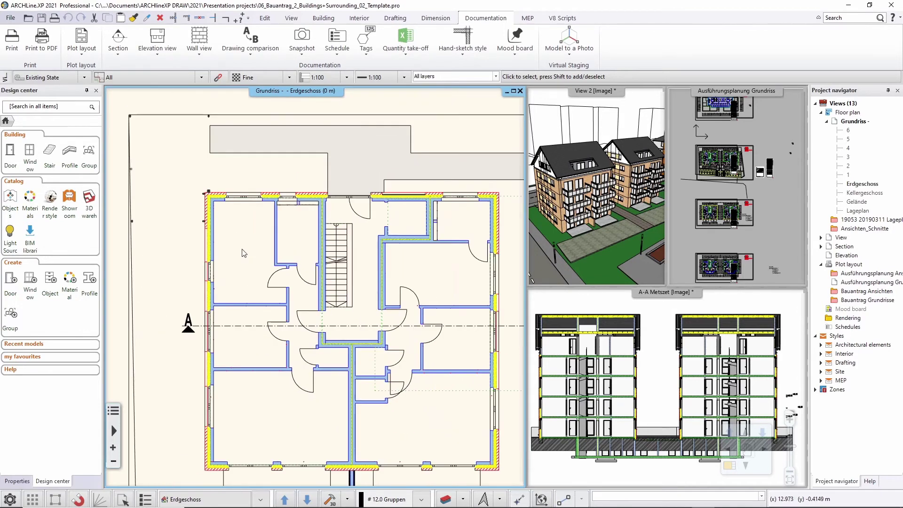
scroll(242, 252, "down", 3)
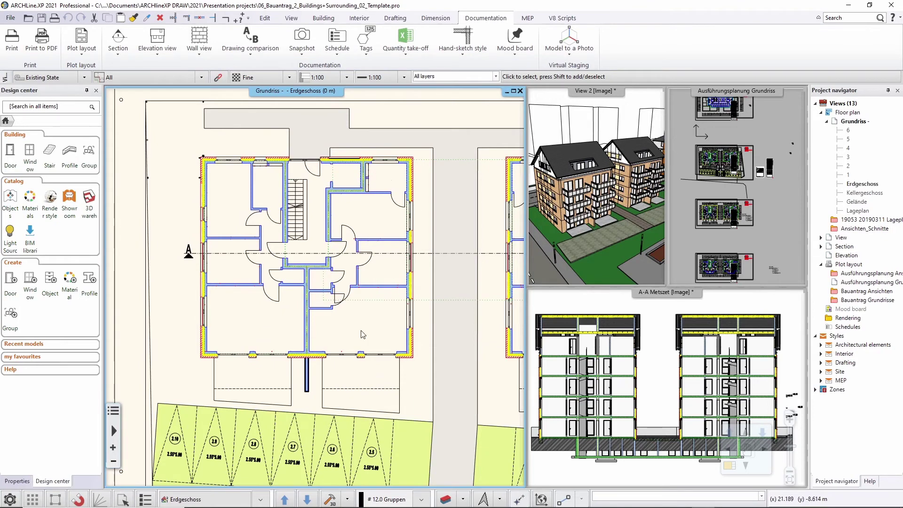
scroll(277, 306, "down", 5)
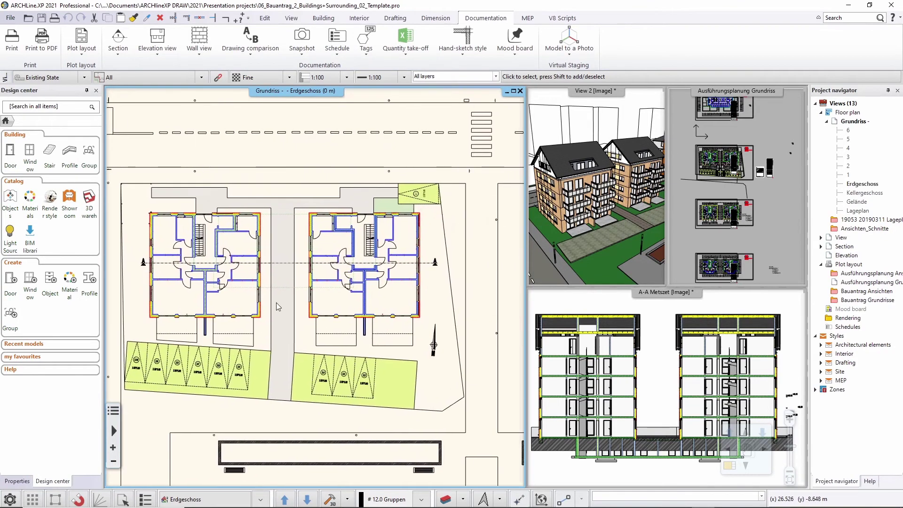
scroll(275, 303, "down", 2)
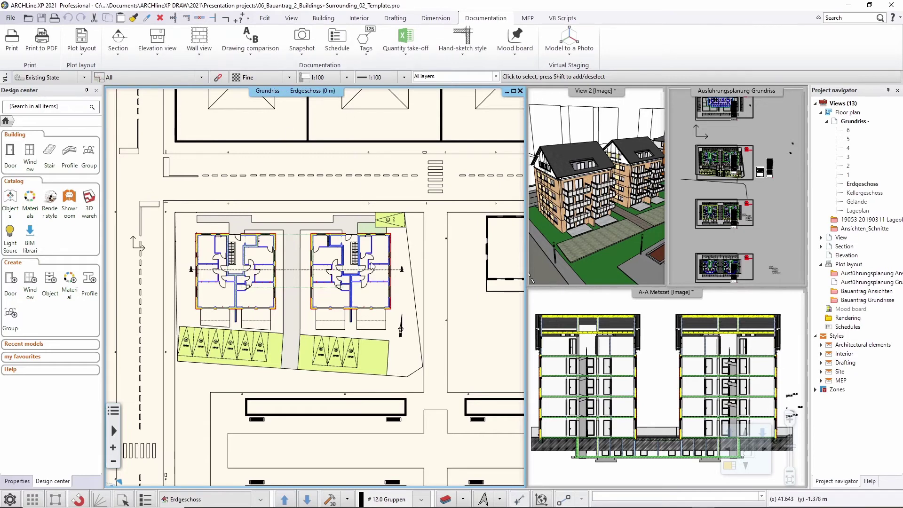
left_click(10, 18)
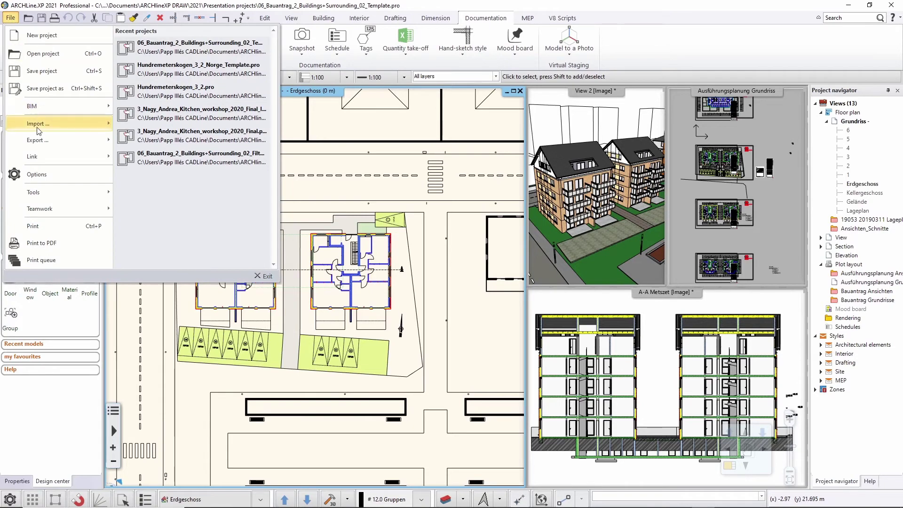
mouse_move(85, 142)
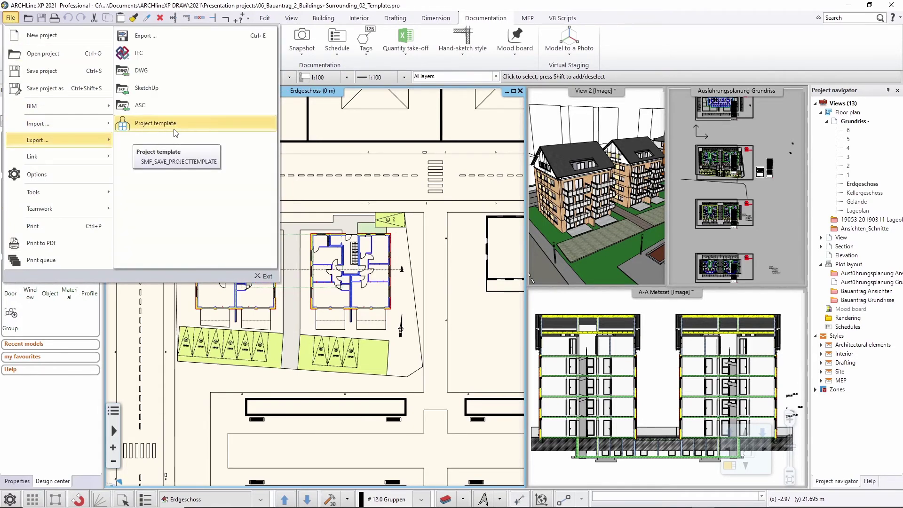
left_click(152, 125)
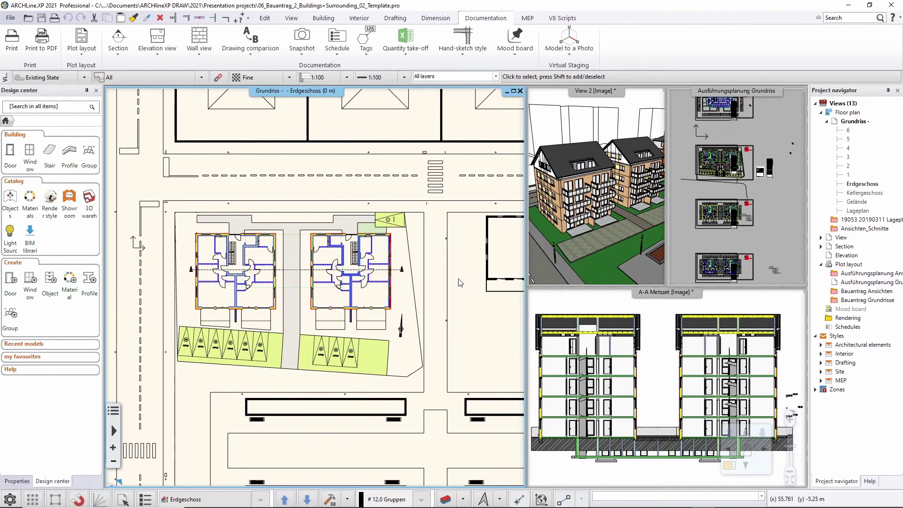
Create a new project from the Interior_Design_and_Survey_Template.pte template without saving the current one, and skip the imported settings check.
left_click(11, 18)
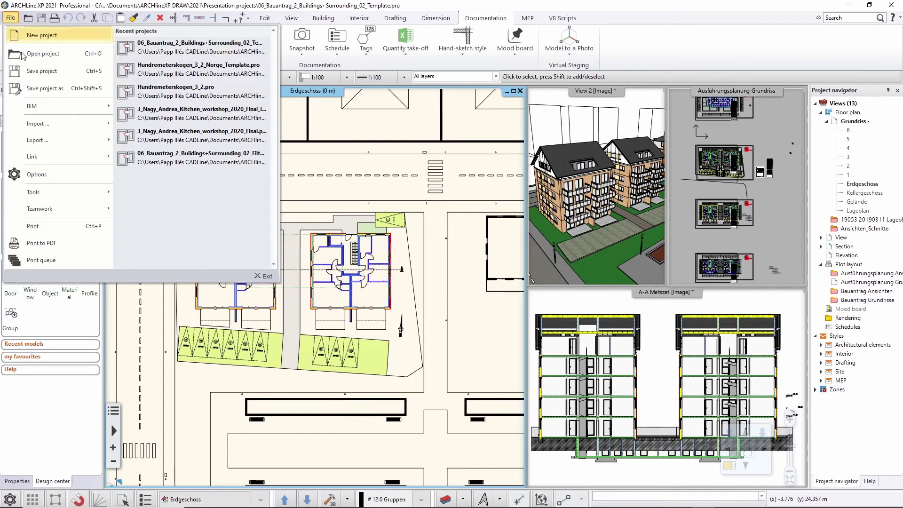
left_click(38, 42)
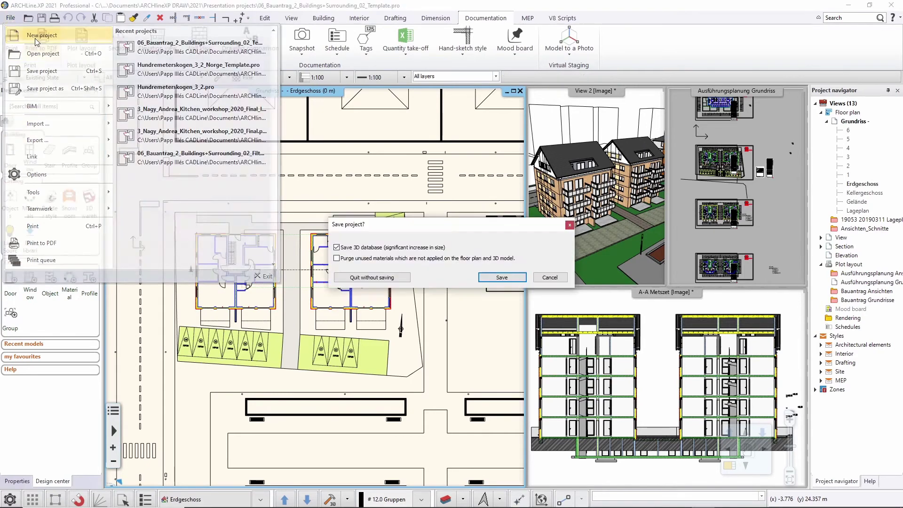
left_click(358, 277)
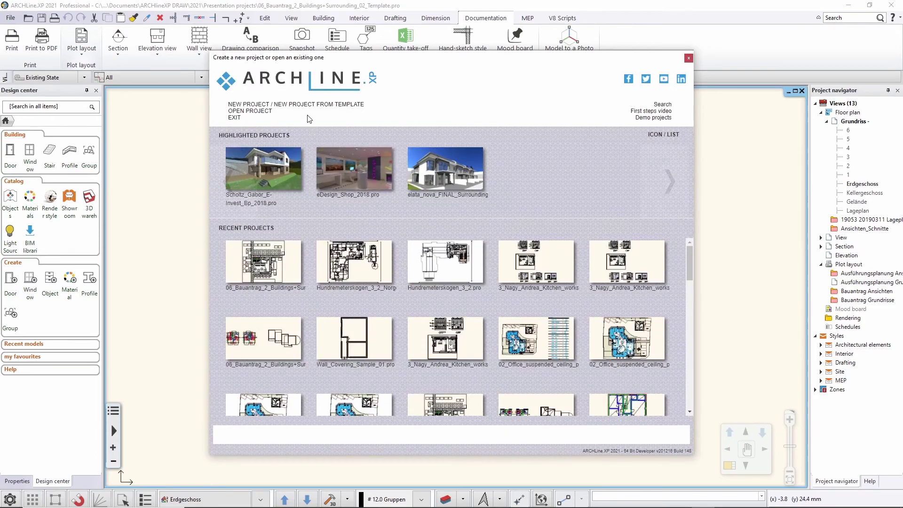
left_click(308, 104)
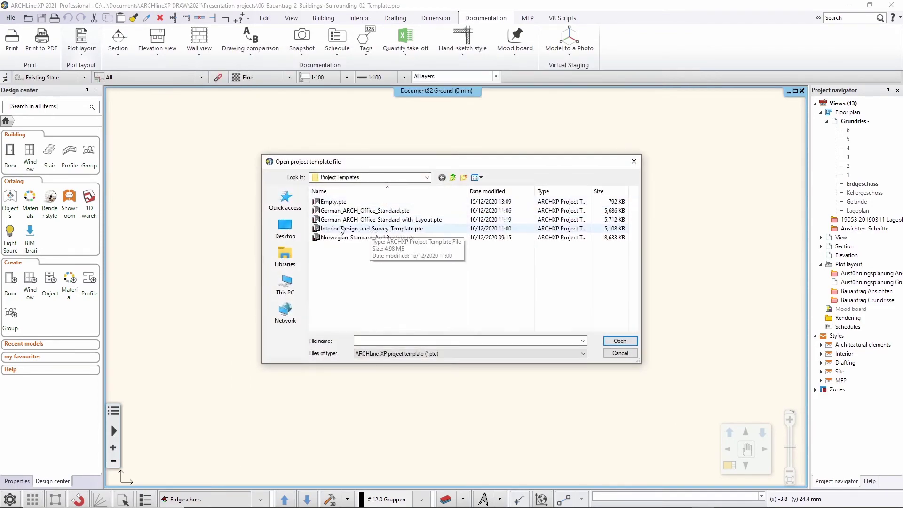
left_click(380, 229)
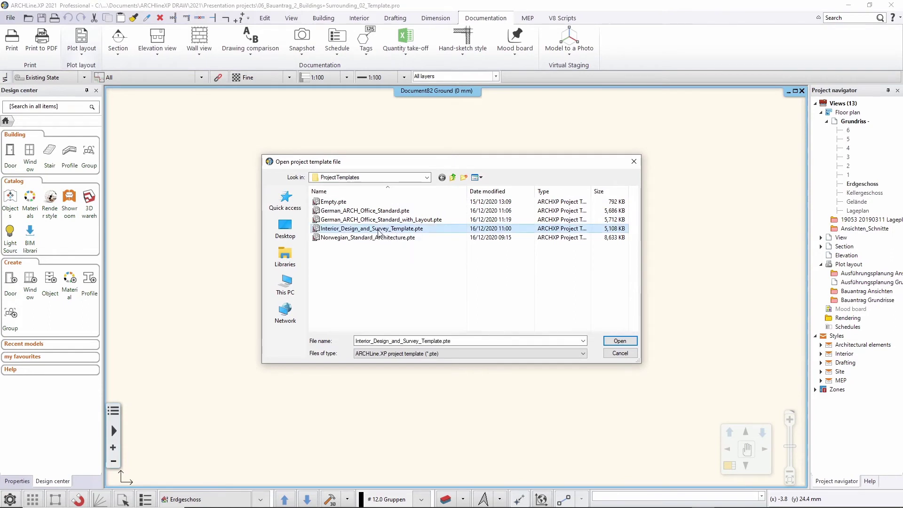
left_click(623, 341)
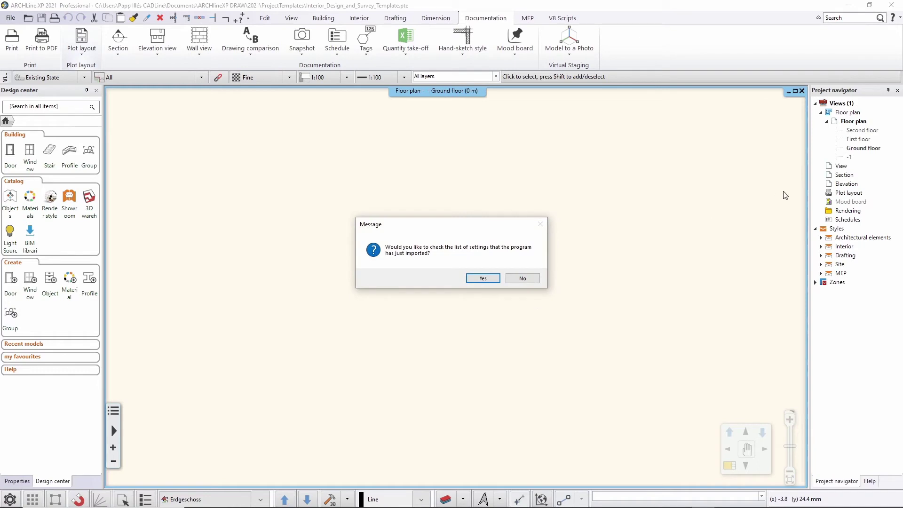
left_click(522, 277)
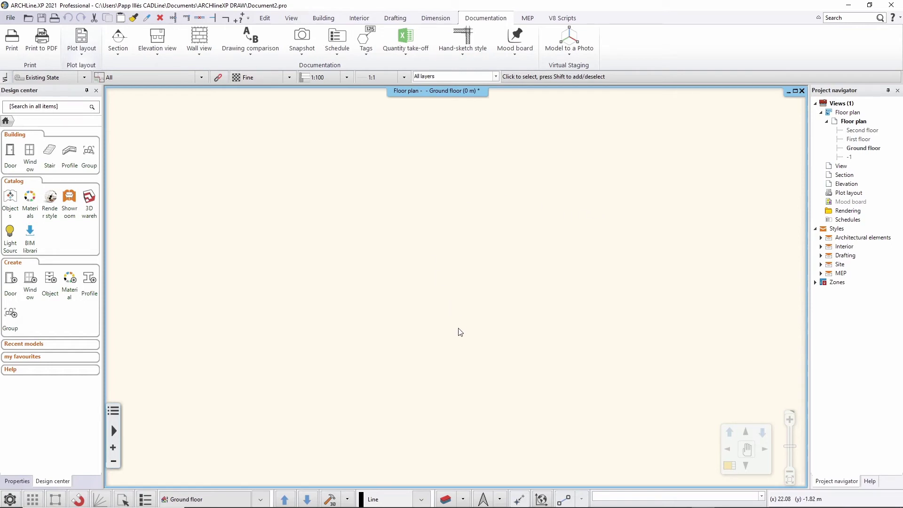
Review the interior design project's full layer list, then close the layer properties without changing anything.
left_click(445, 499)
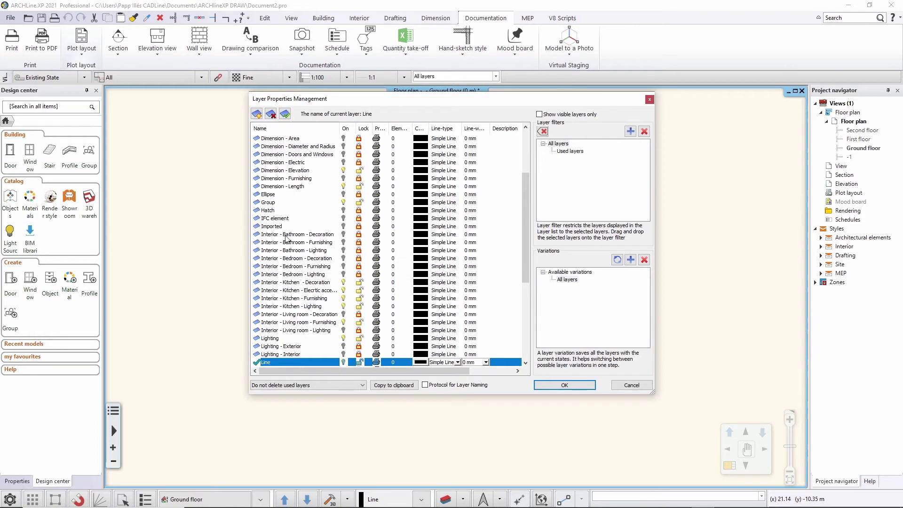
scroll(292, 249, "up", 4)
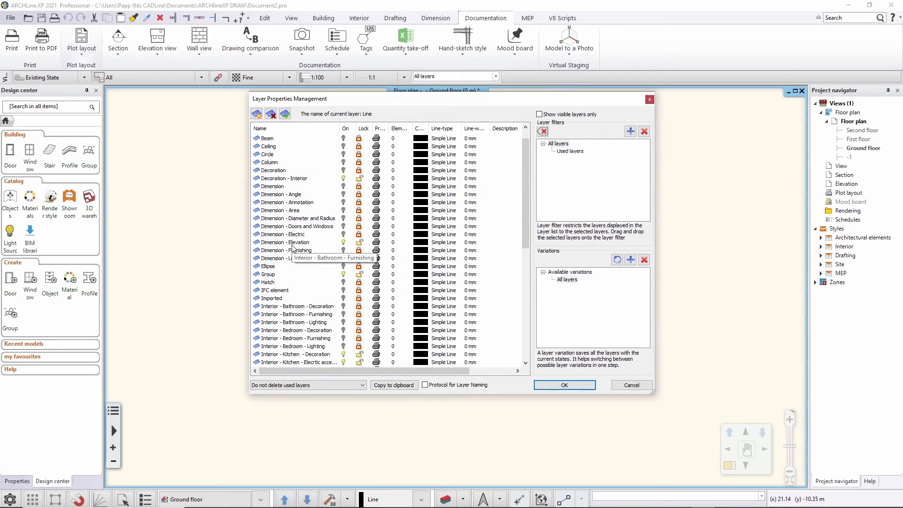
scroll(295, 228, "down", 7)
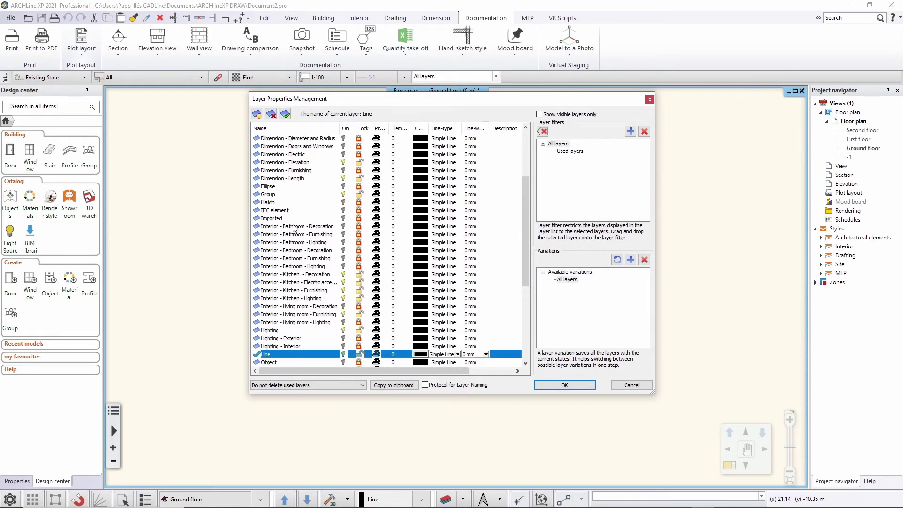
scroll(294, 229, "down", 3)
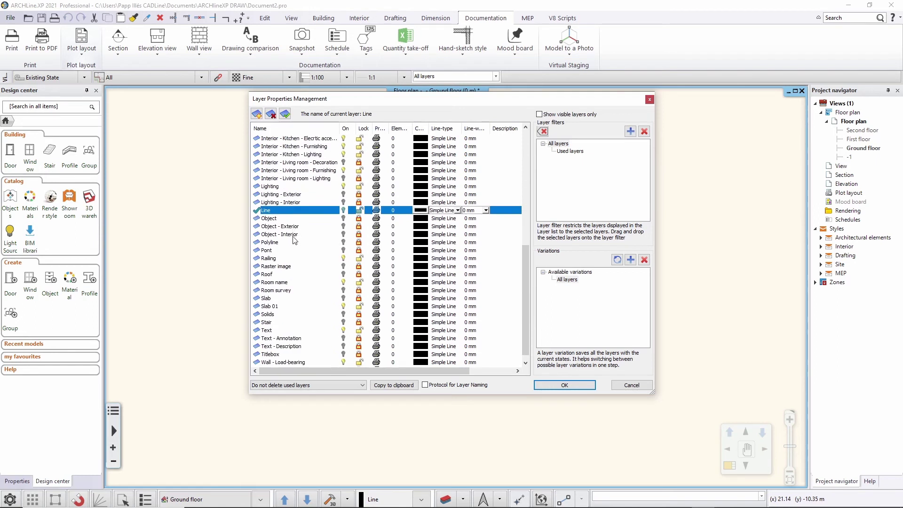
scroll(303, 308, "up", 5)
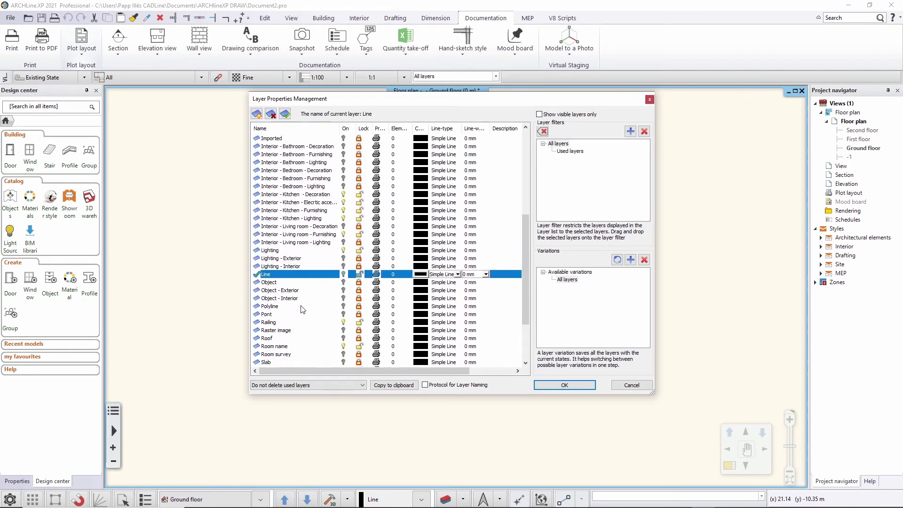
scroll(302, 308, "up", 2)
left_click(638, 389)
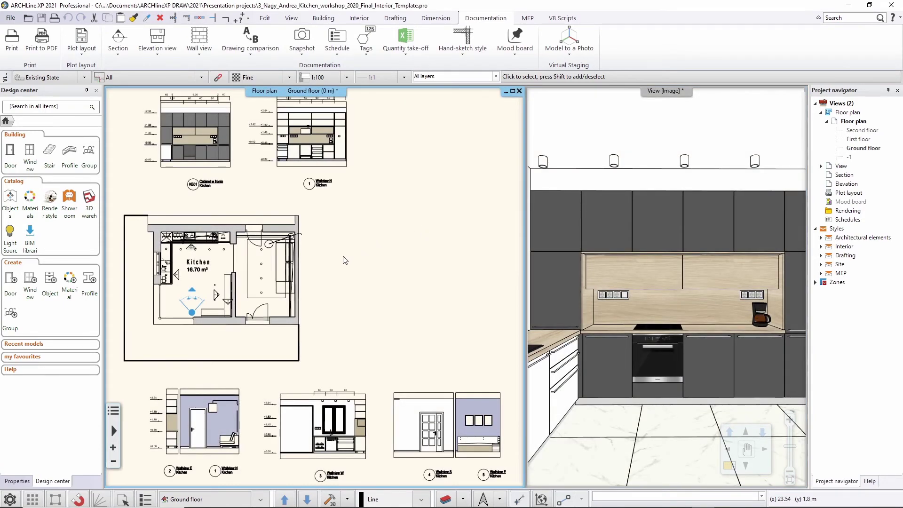
Inspect the kitchen project's floor plan and 3D view, and examine its layer list filtered to the used layers.
middle_click_drag(343, 260, 409, 269)
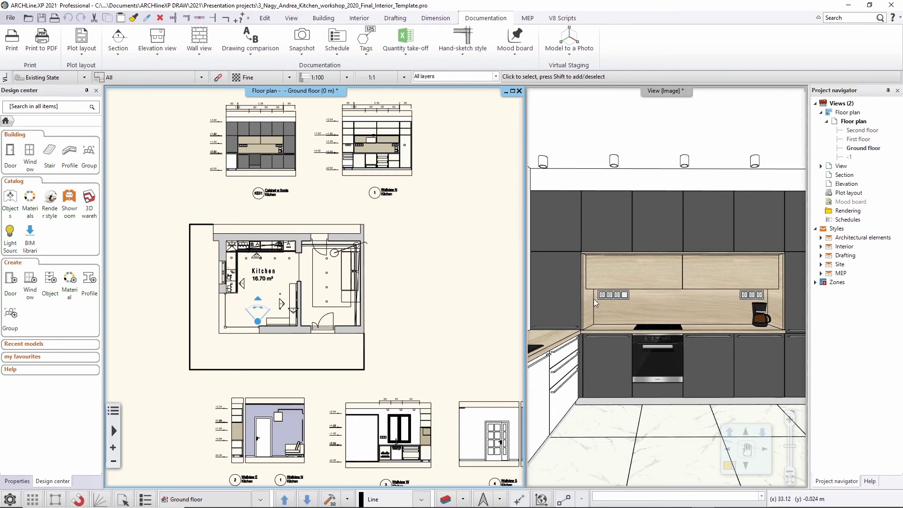
left_click_drag(591, 302, 673, 321)
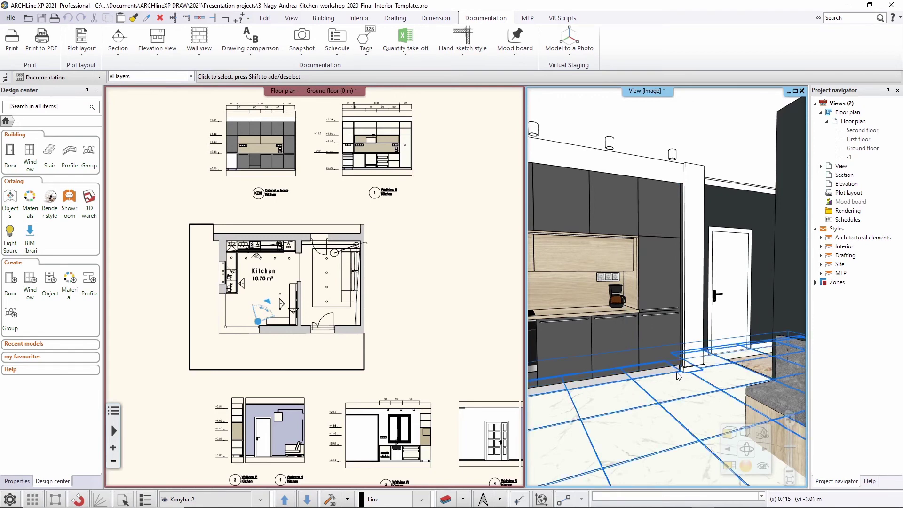
left_click(445, 499)
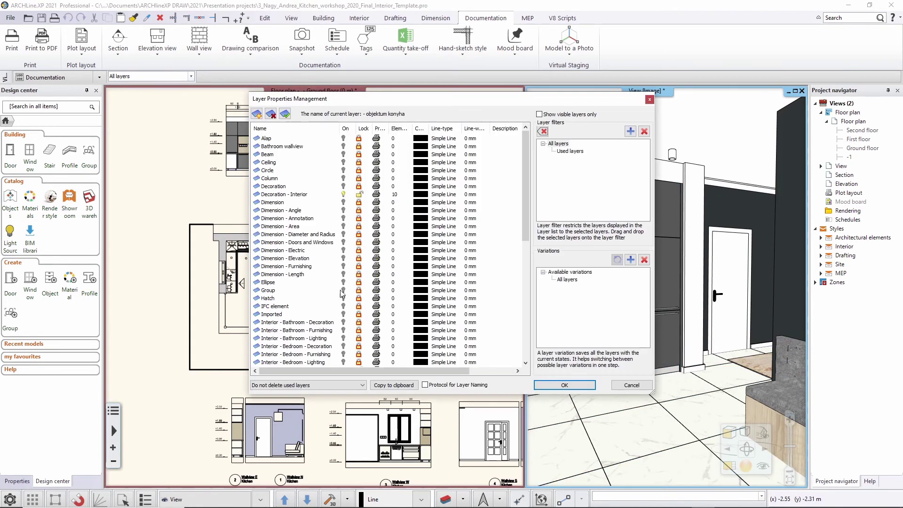
left_click(569, 151)
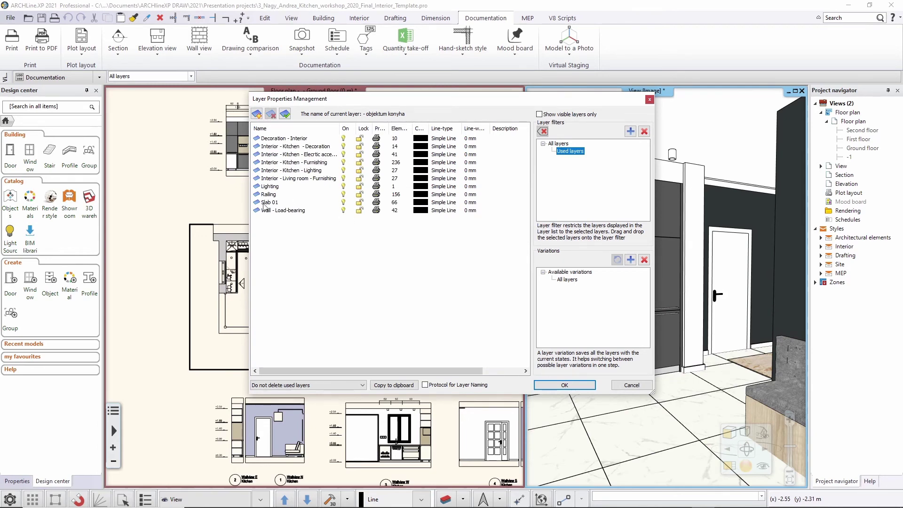
left_click(614, 384)
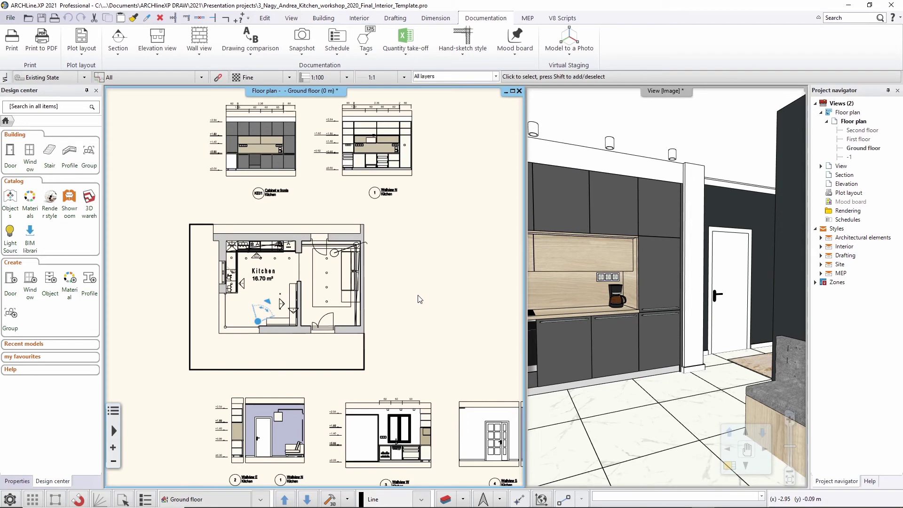
left_click_drag(735, 302, 679, 295)
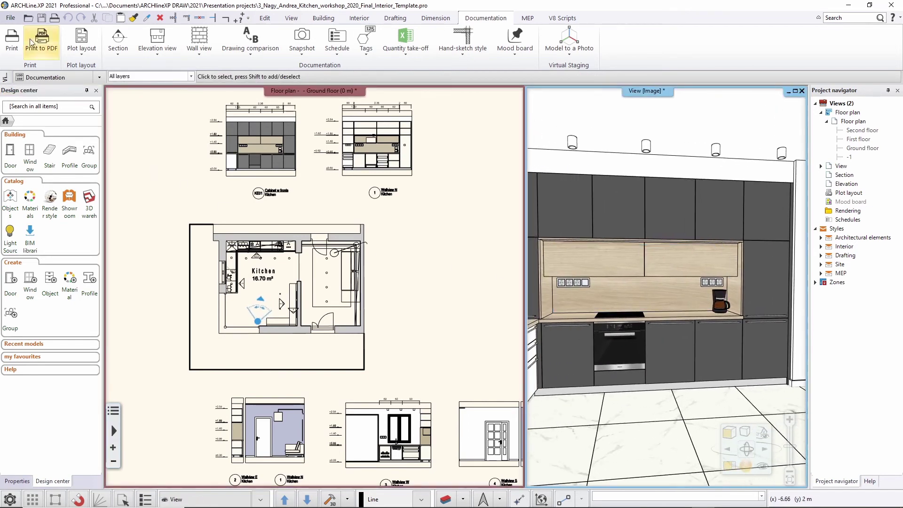
Create a new project from the Norwegian_Standard_Architecture.pte template without saving the current one, and skip the imported settings check.
left_click(10, 18)
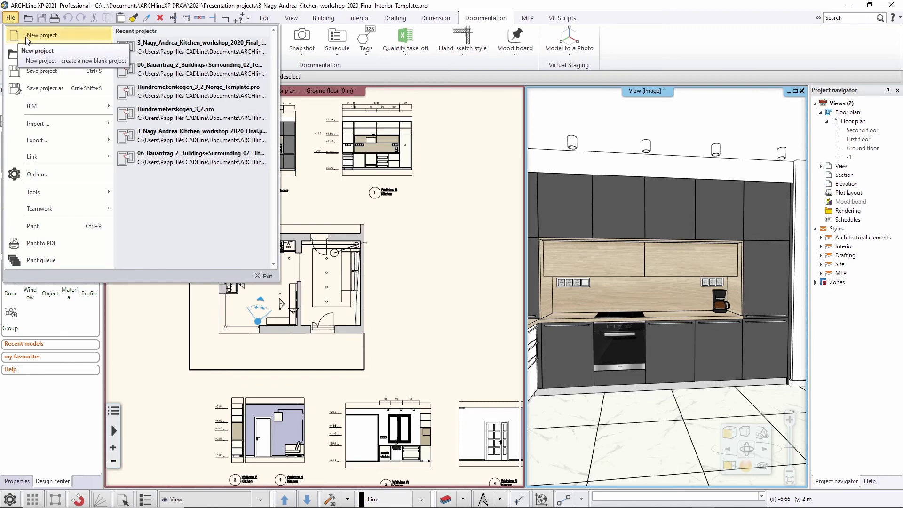
left_click(27, 40)
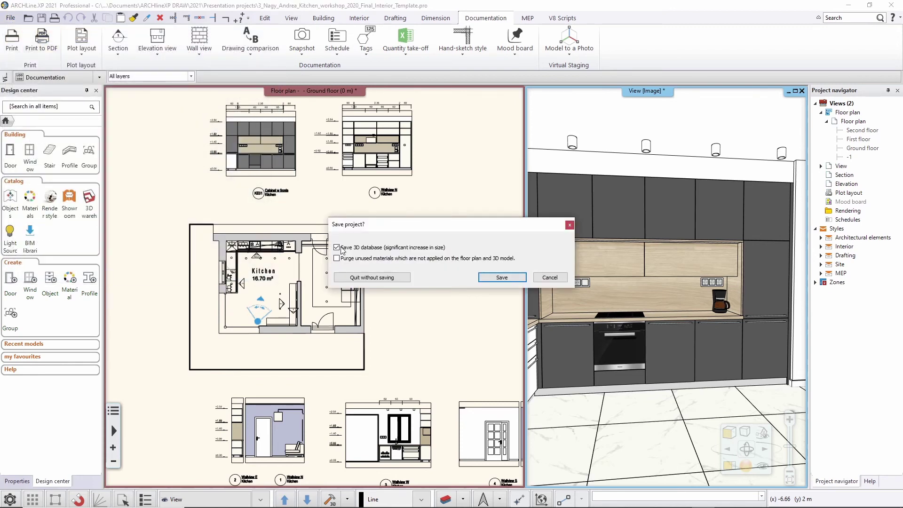
left_click(365, 281)
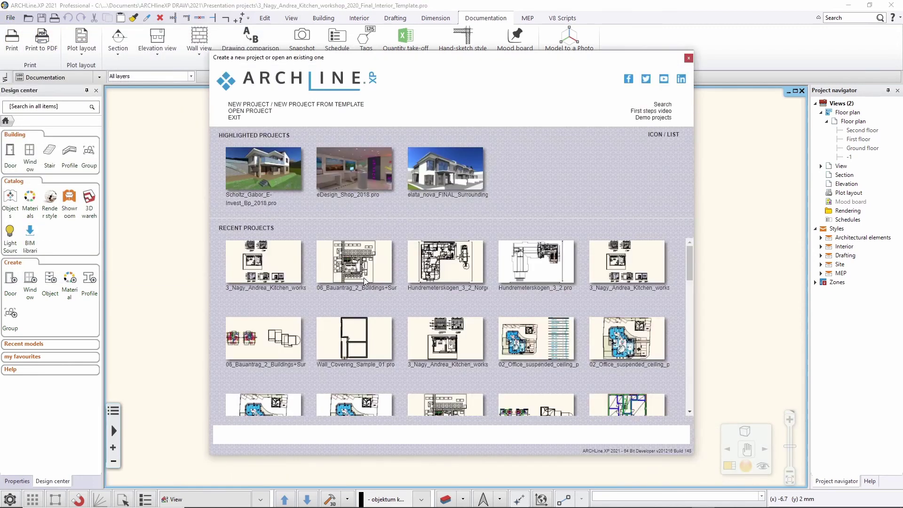
left_click(316, 104)
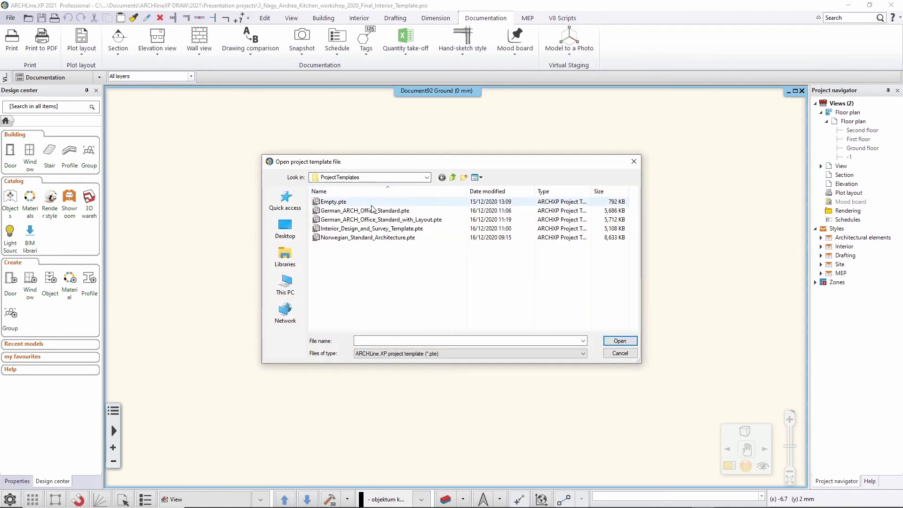
left_click(332, 238)
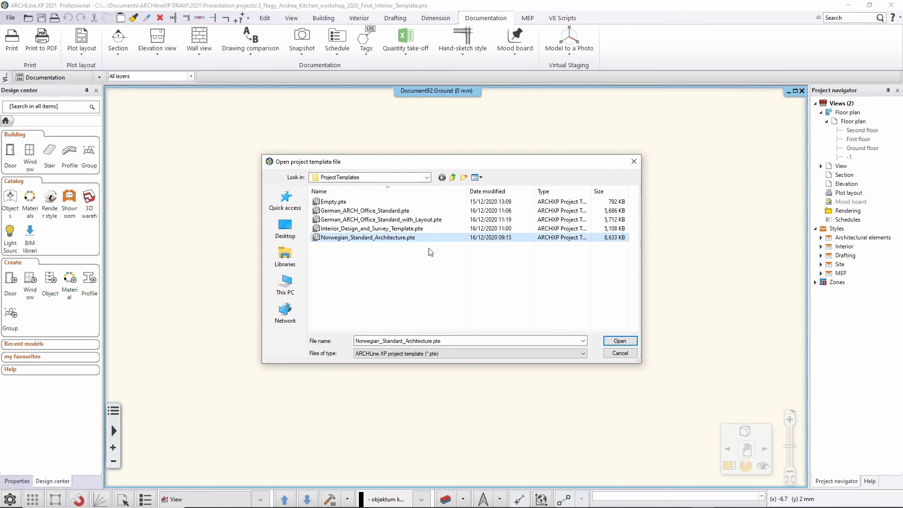
left_click(628, 343)
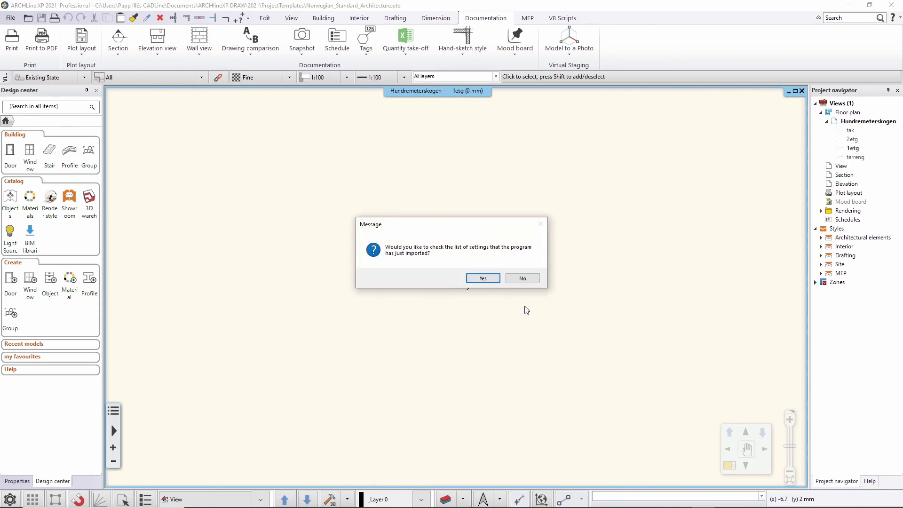
left_click(522, 279)
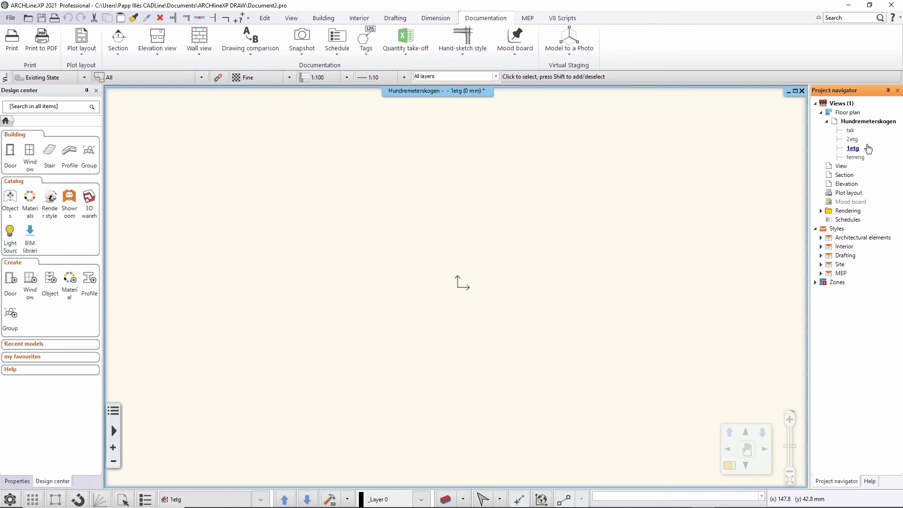
Review the layer list of the new Norwegian standard project without changing it.
left_click(445, 501)
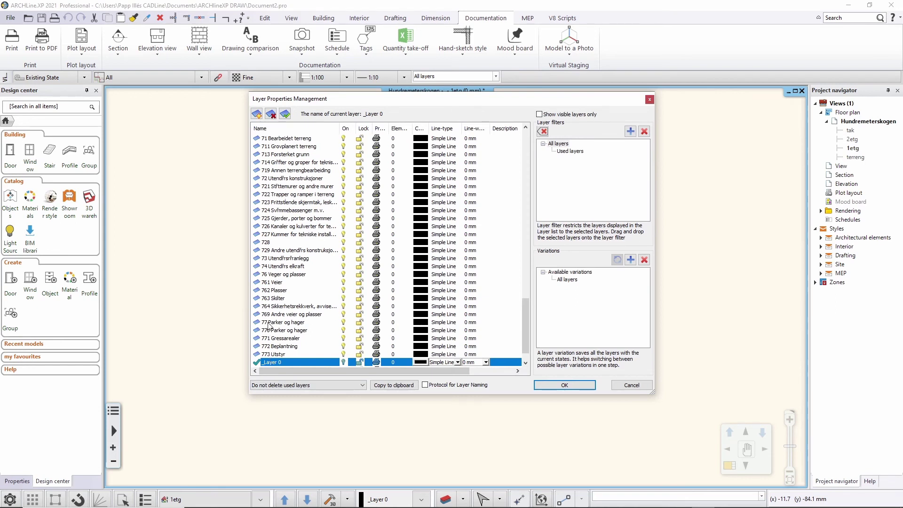
left_click(625, 386)
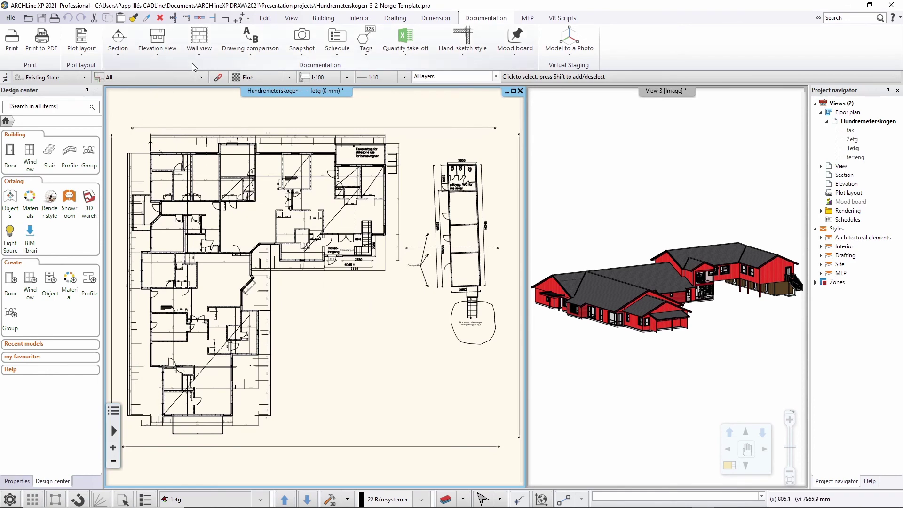
Examine the wall properties and the available wall styles in the Hundremeterskogen project, leaving the settings unchanged.
left_click(312, 18)
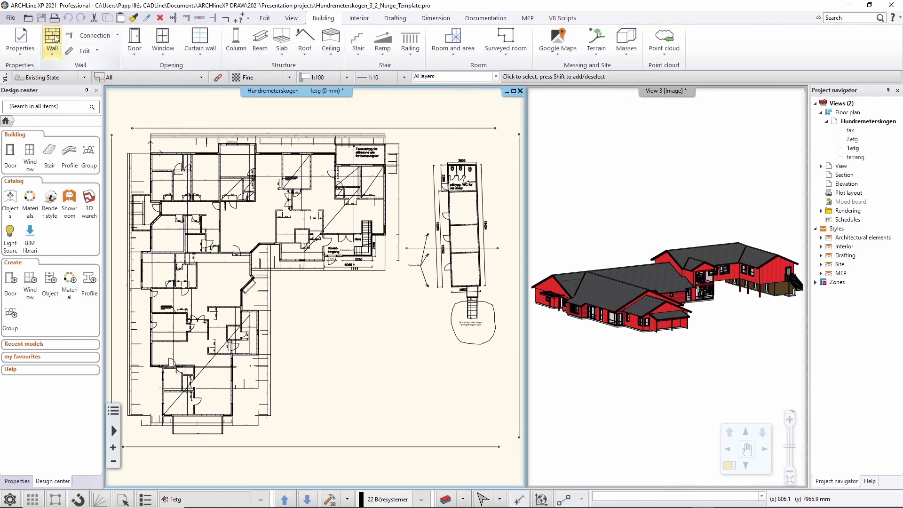
right_click(54, 38)
left_click(100, 58)
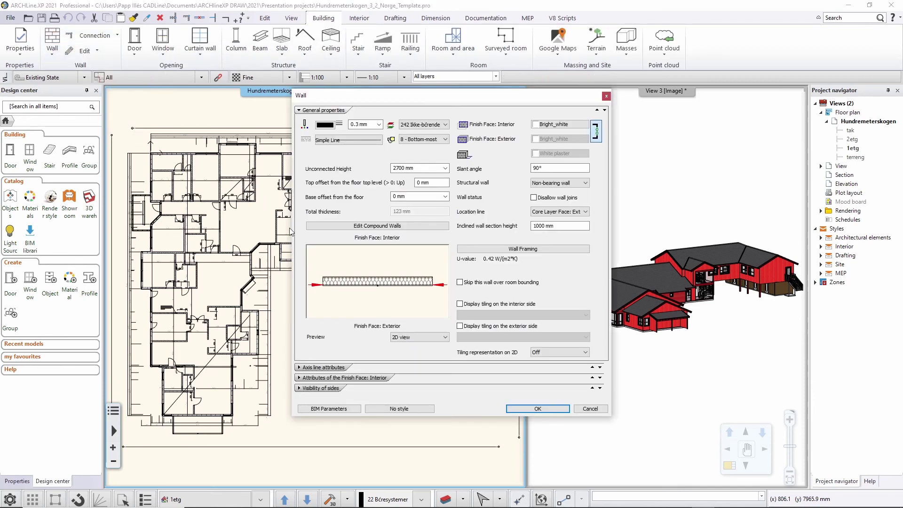
left_click(332, 409)
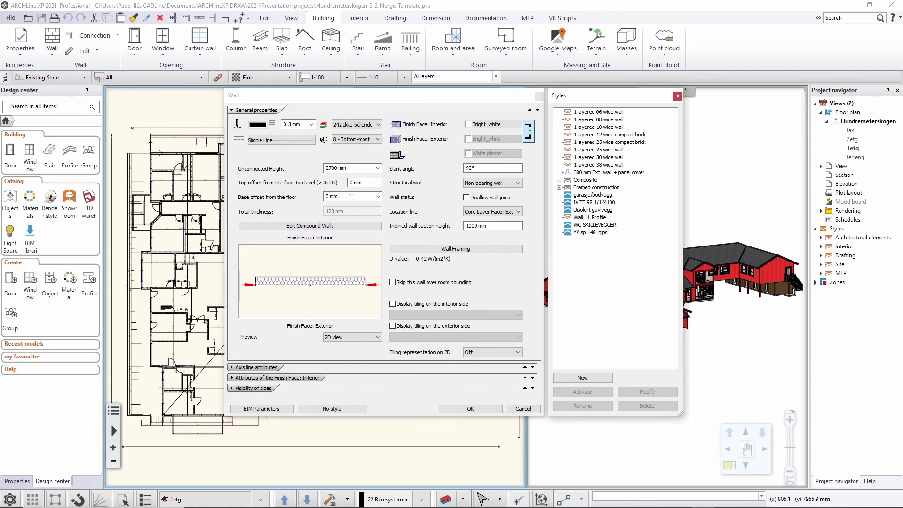
left_click(523, 408)
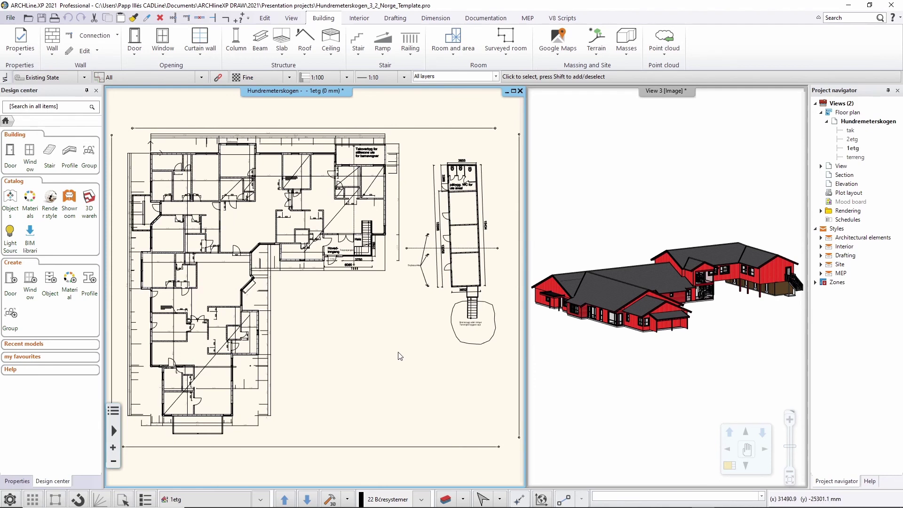
Examine the Hundremeterskogen project's layers filtered to the used layers, then close the layer properties.
left_click(446, 500)
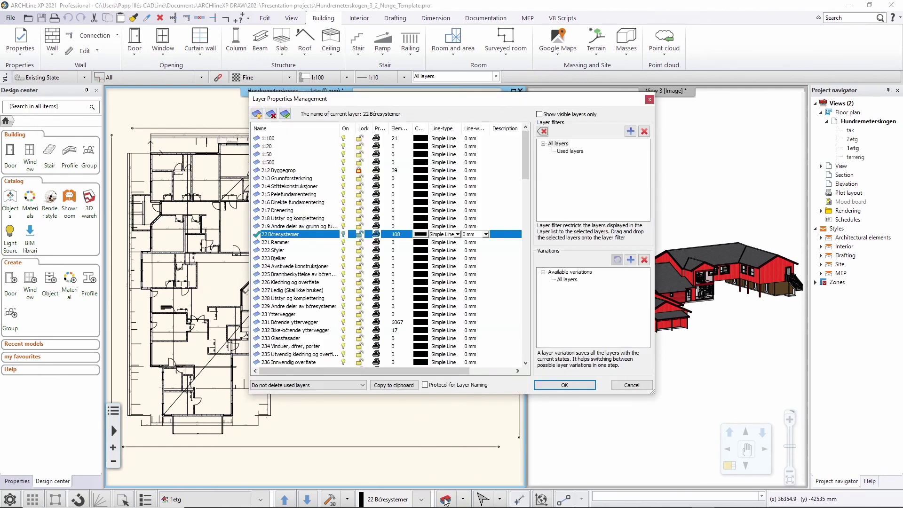
left_click(570, 151)
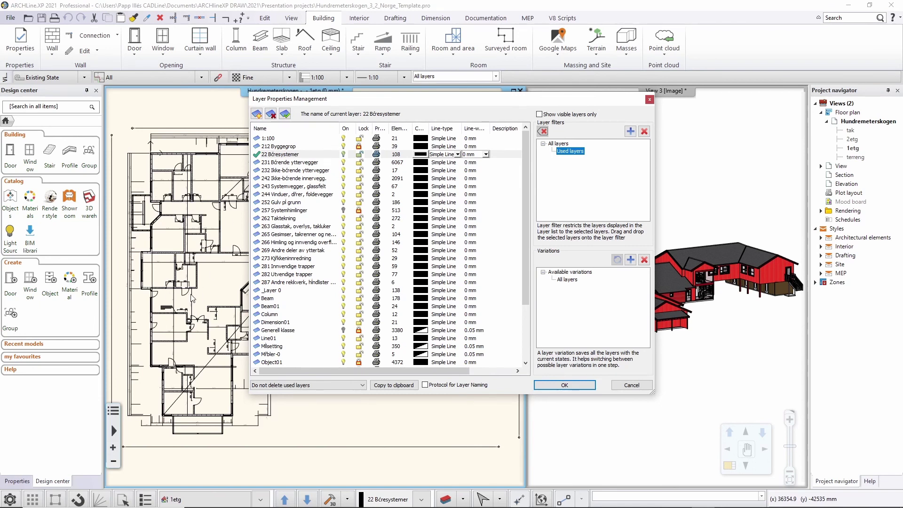
left_click(564, 385)
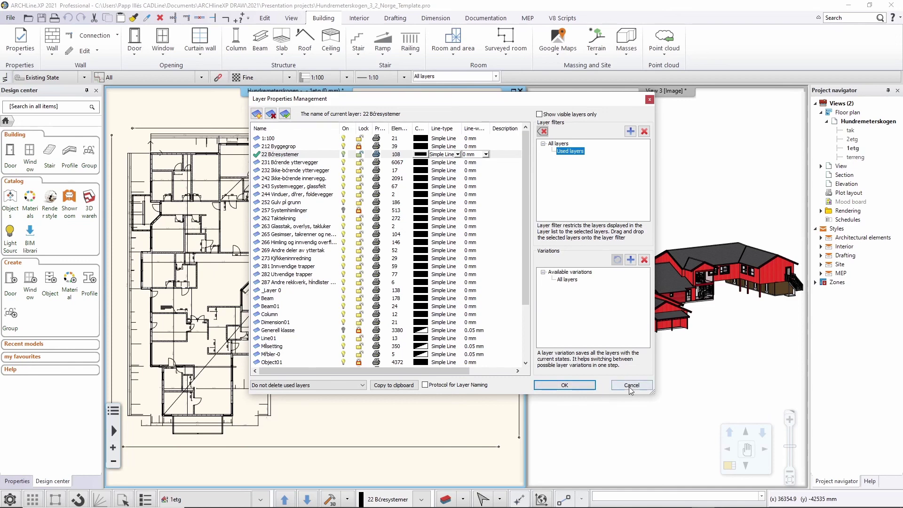